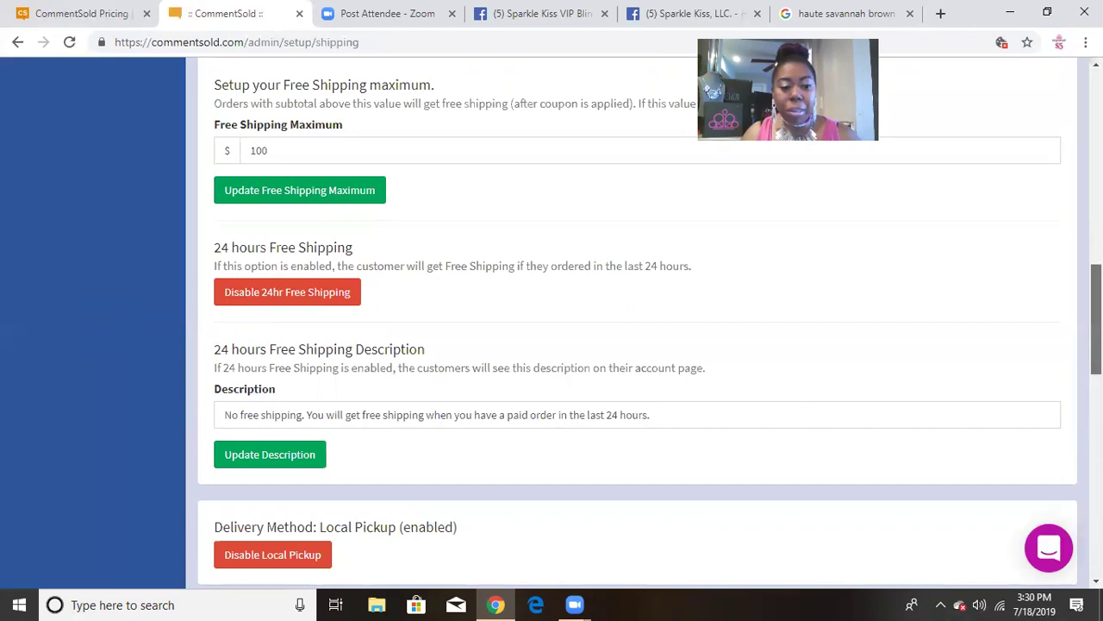
# Step: Review the remaining shipping settings, from 24-hour free shipping and local pickup through international shipping and Fulfill All Printed Orders
pyautogui.scroll(-3, 529, 303)
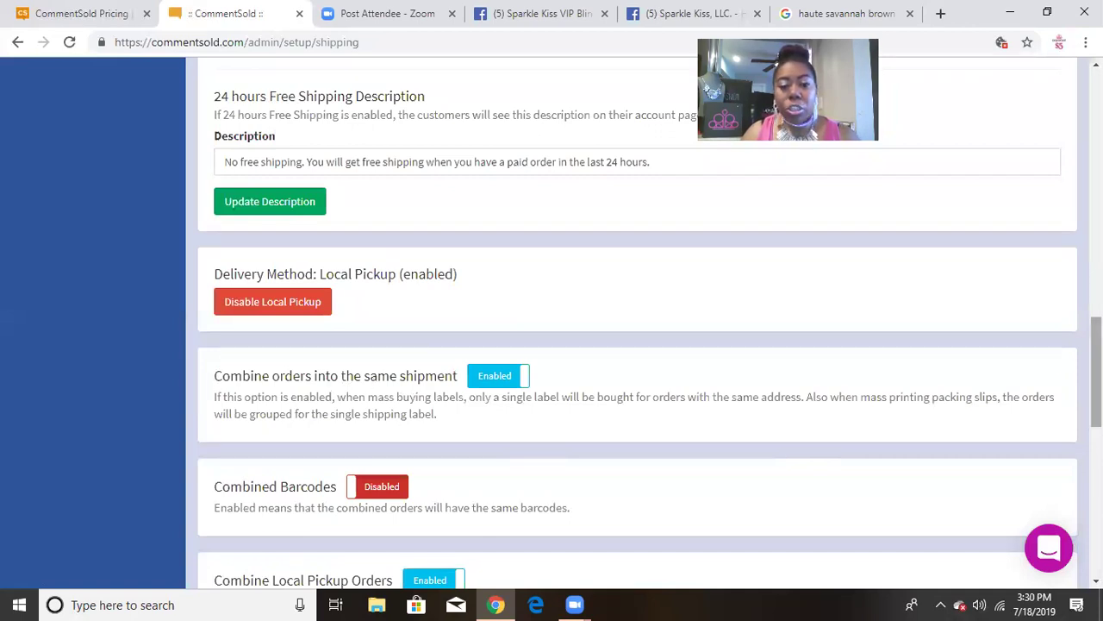
pyautogui.scroll(-2, 1096, 379)
pyautogui.scroll(-4, 1097, 379)
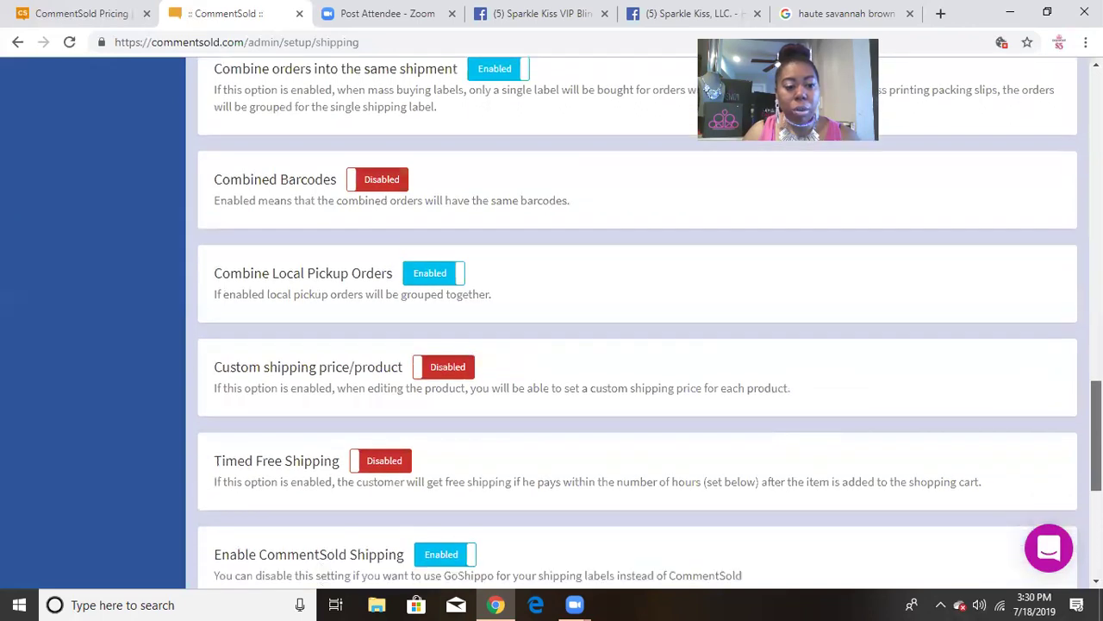
pyautogui.scroll(-1, 1096, 431)
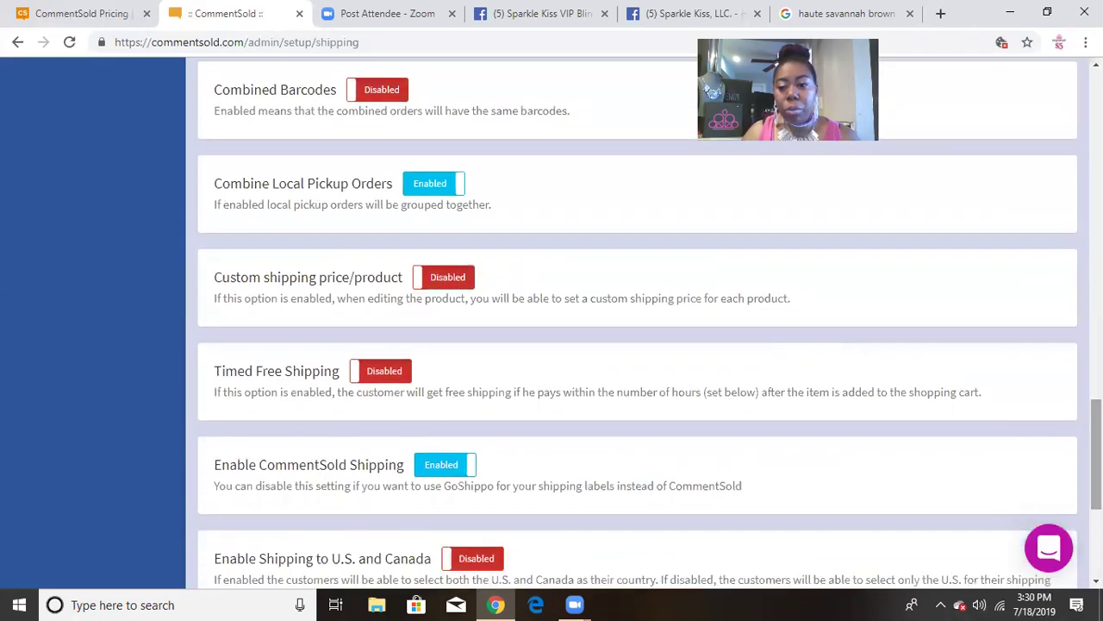
pyautogui.scroll(-3, 1096, 448)
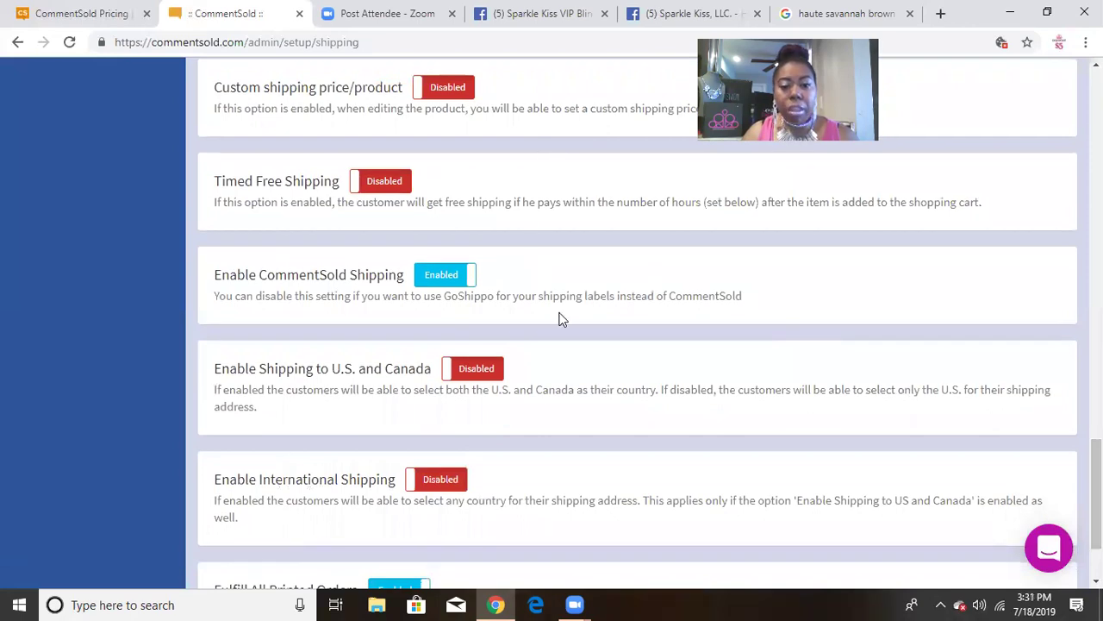
pyautogui.scroll(-1, 1097, 483)
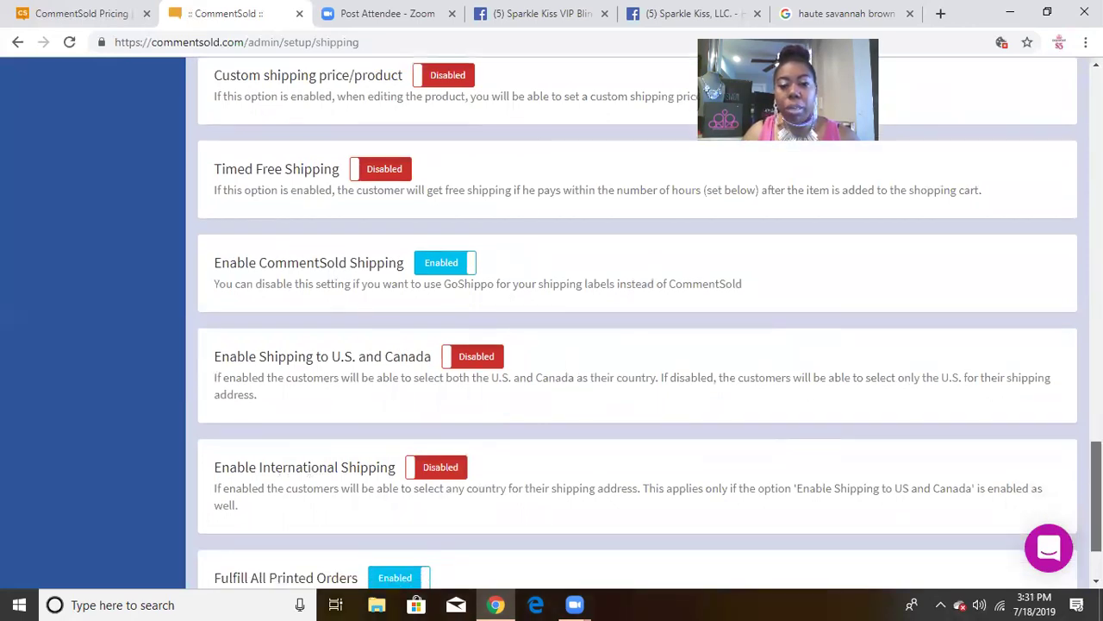
pyautogui.scroll(-2, 1097, 483)
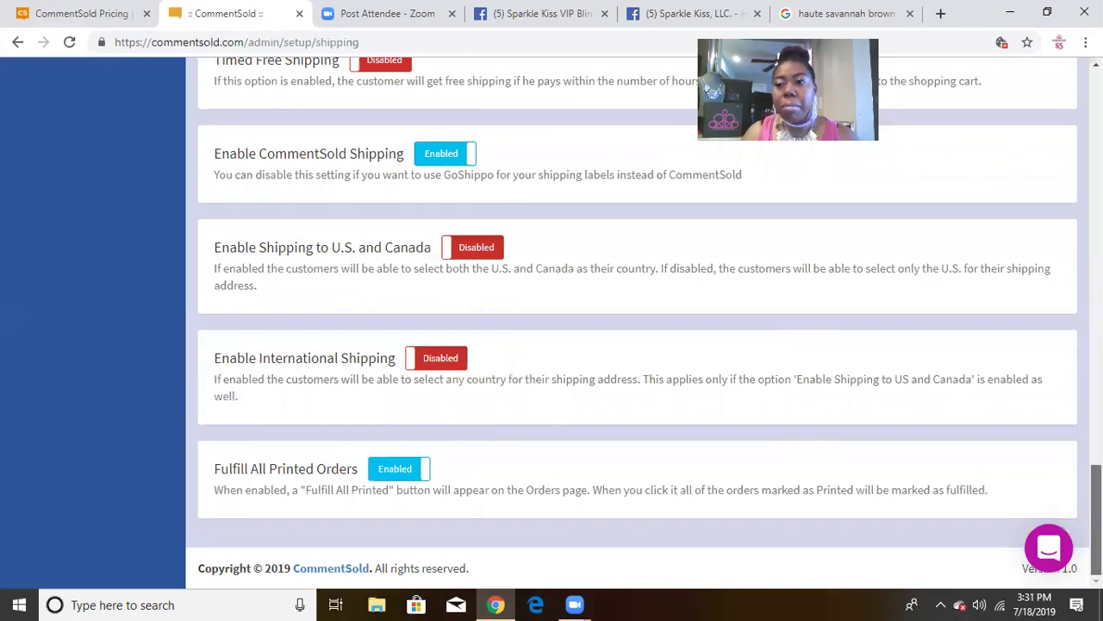
# Step: Open the tax setup page and review the custom state, county and city tax fields and the Charge Tax on Shipping option
pyautogui.scroll(20, 638, 319)
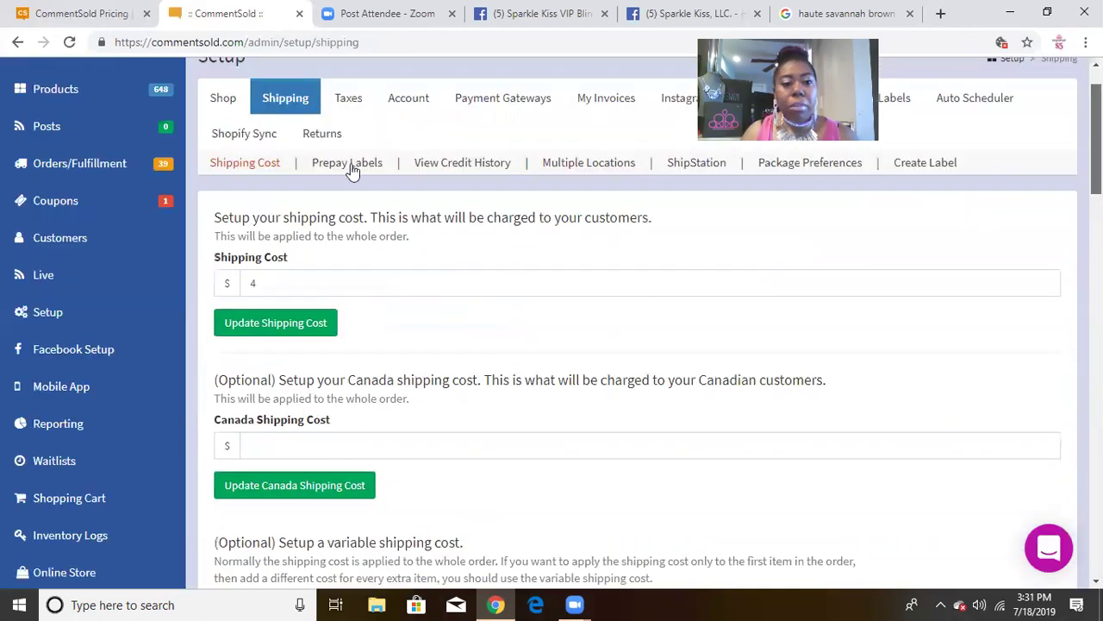
pyautogui.scroll(1, 352, 169)
pyautogui.click(352, 169)
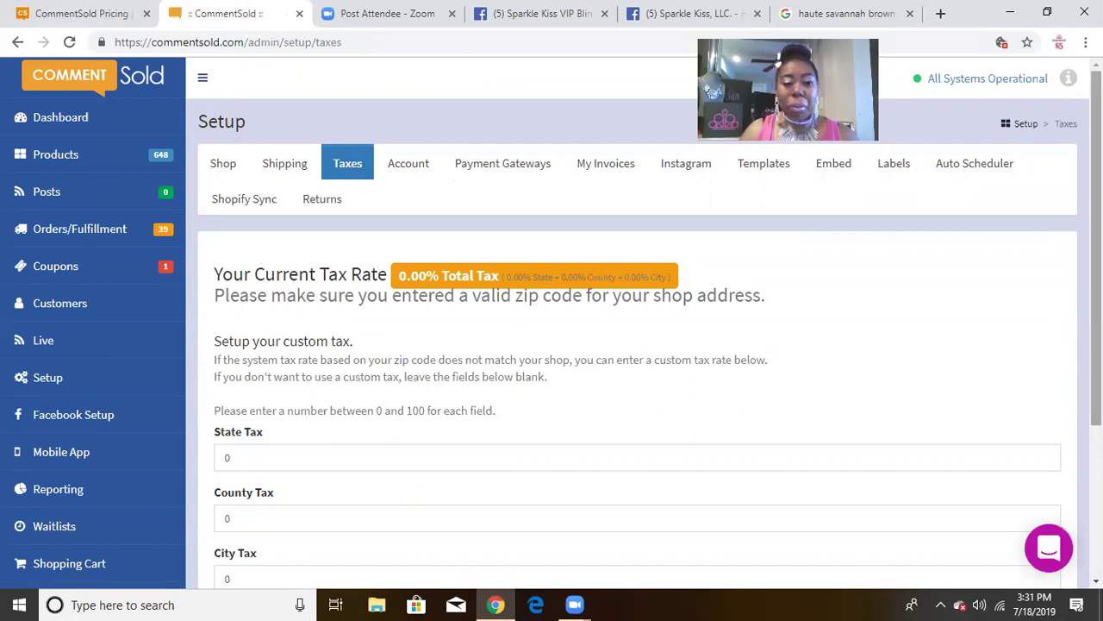
pyautogui.scroll(-2, 638, 345)
pyautogui.scroll(-1, 638, 323)
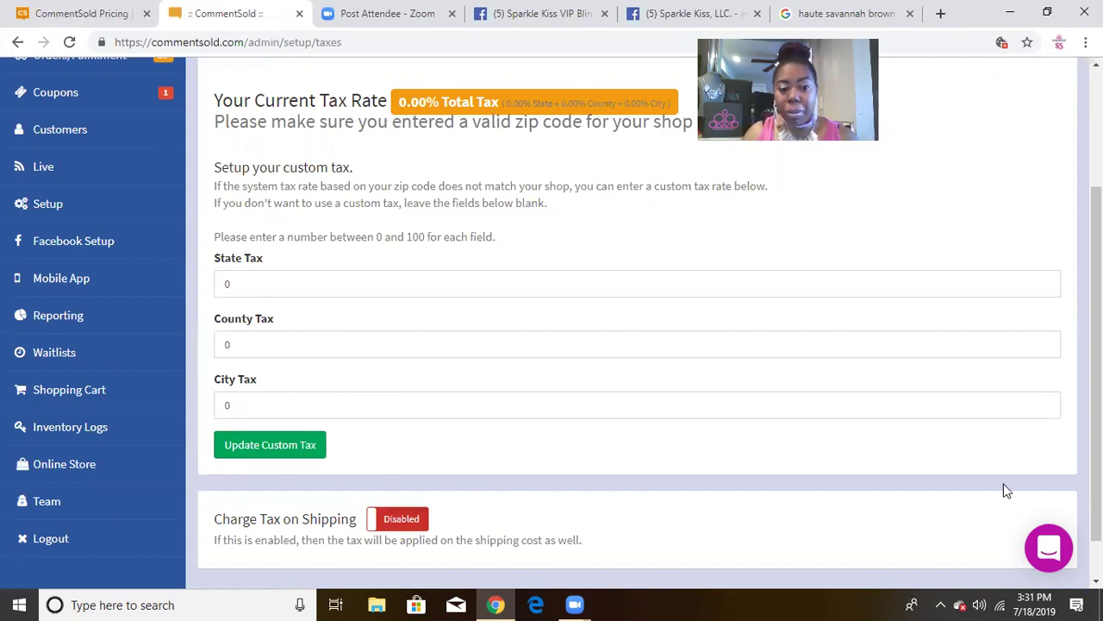
pyautogui.moveTo(1096, 414); pyautogui.dragTo(1097, 449)
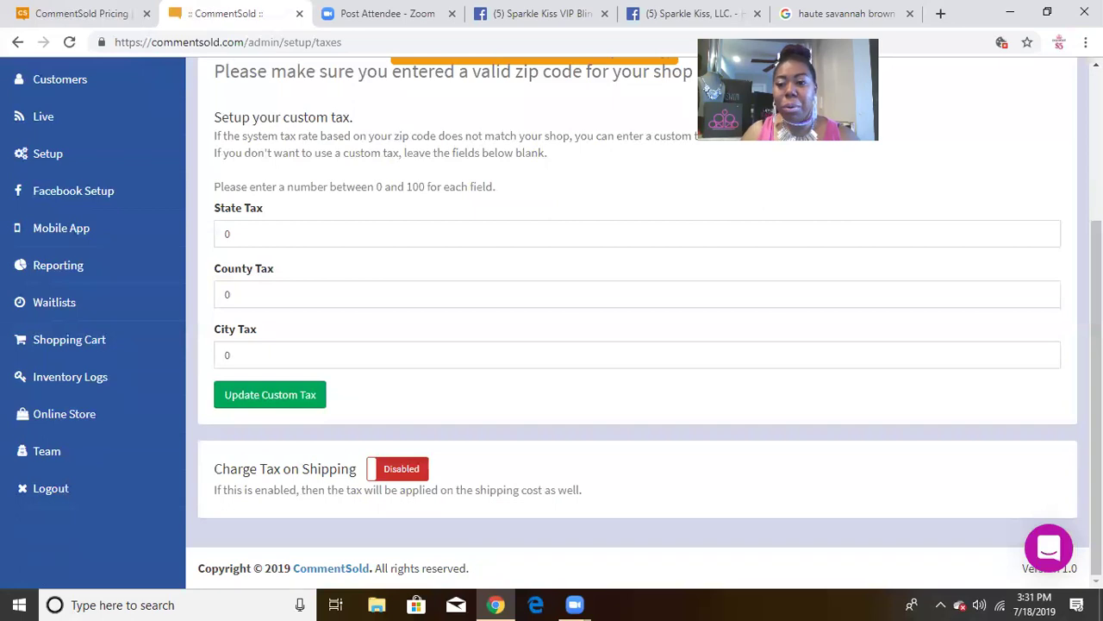
pyautogui.scroll(3, 638, 323)
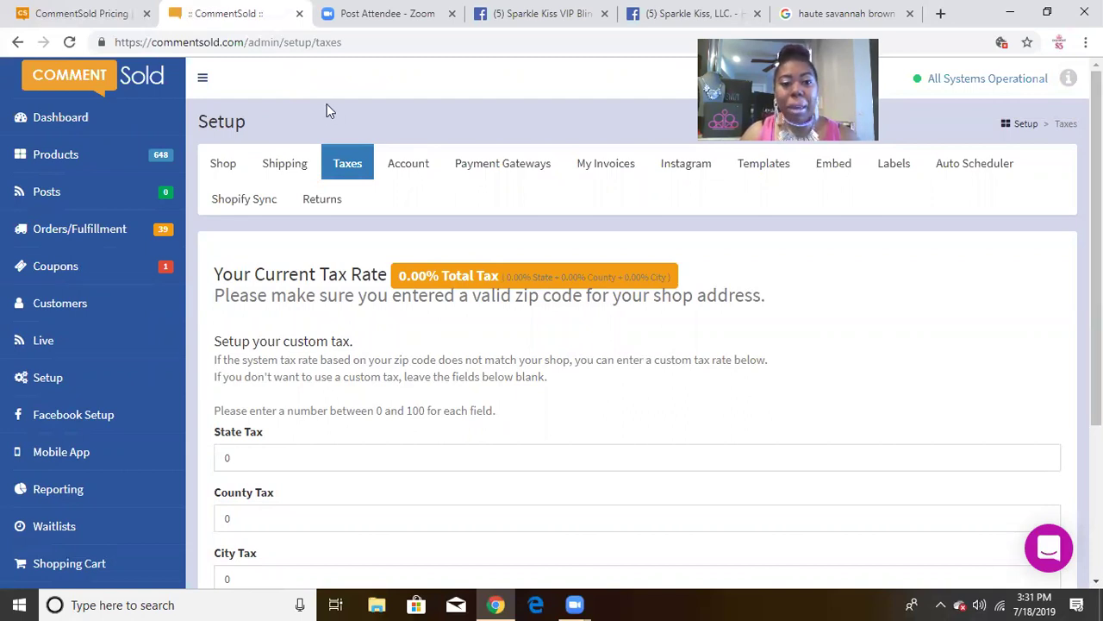
# Step: View the account setup page and examine the payment gateway settings for Sezzle, Stripe, PayPal, Square and direct card refunds
pyautogui.click(414, 170)
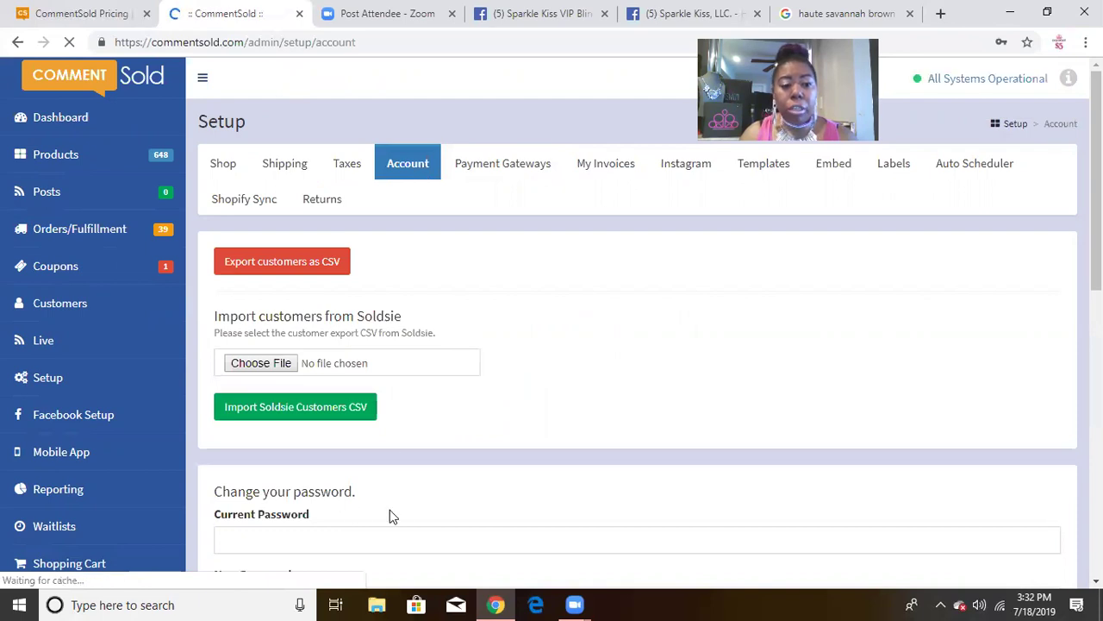
pyautogui.click(515, 168)
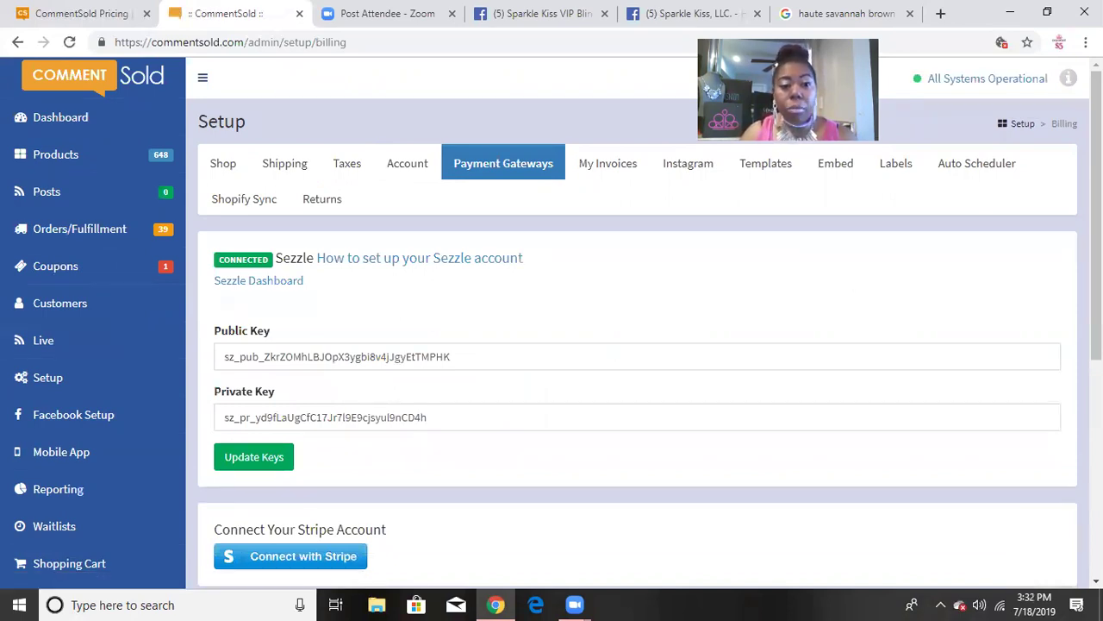
pyautogui.scroll(-1, 382, 172)
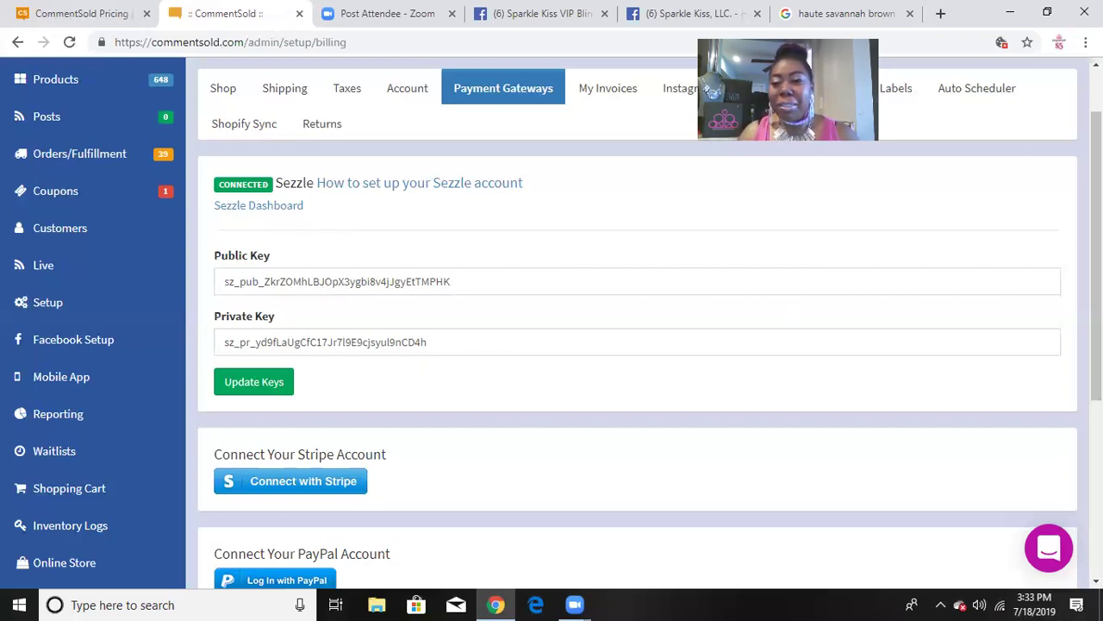
pyautogui.scroll(-2, 724, 296)
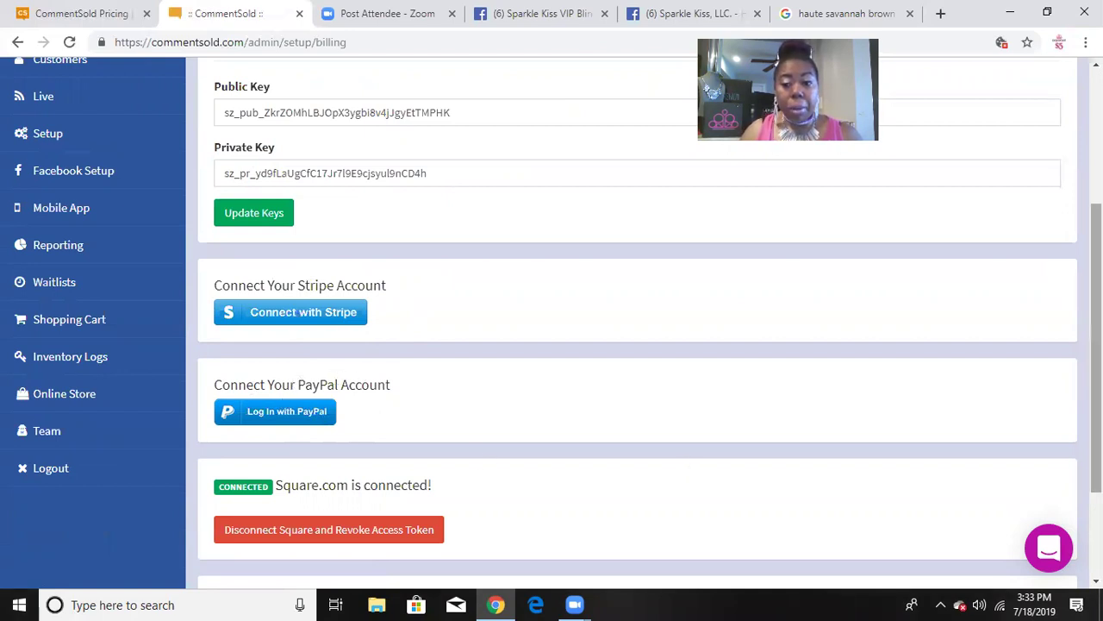
pyautogui.scroll(-1, 1096, 345)
pyautogui.scroll(-1, 1009, 423)
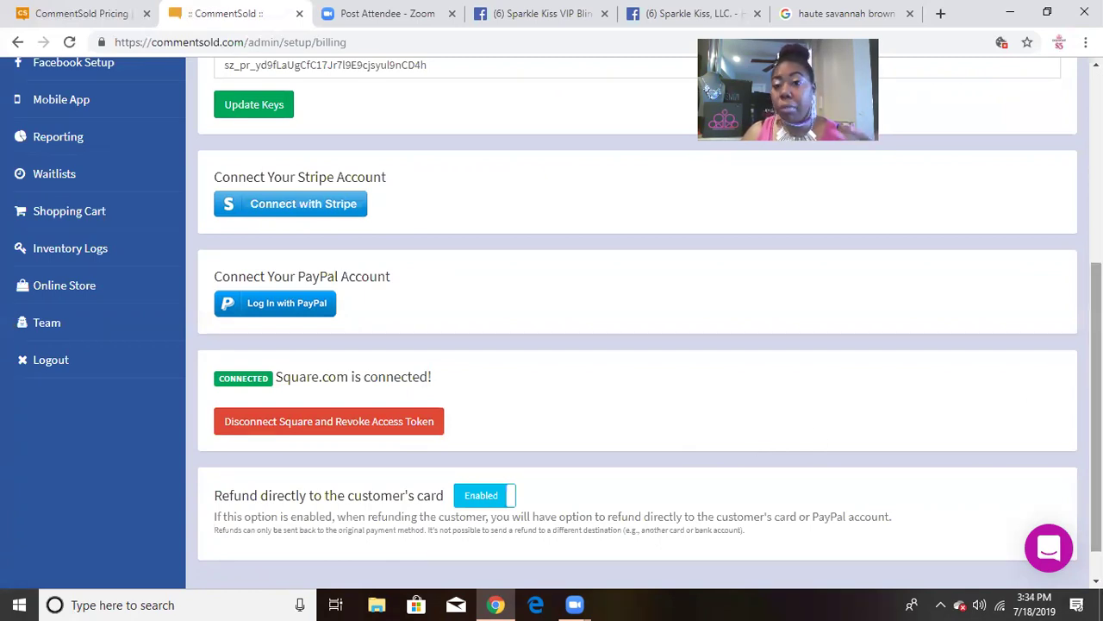
pyautogui.scroll(4, 638, 344)
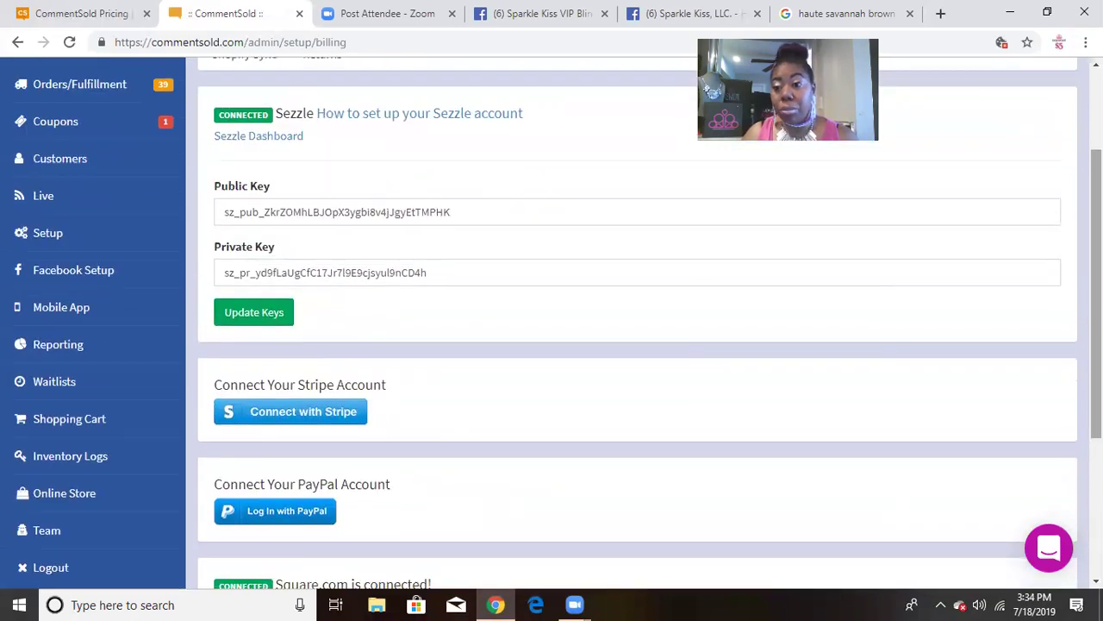
pyautogui.scroll(-3, 1096, 302)
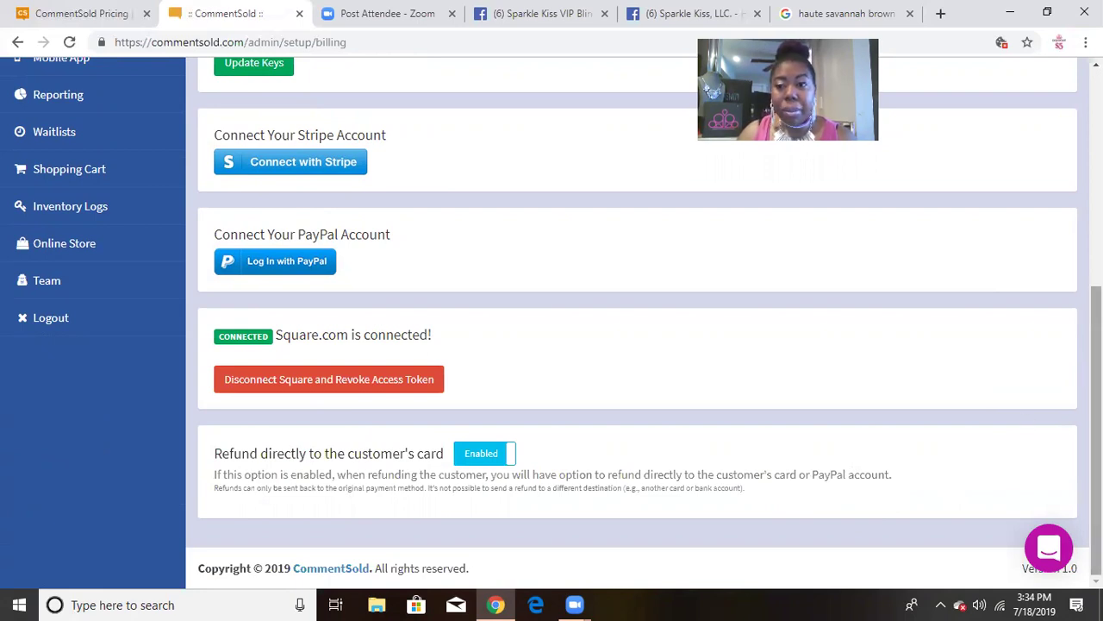
pyautogui.scroll(5, 638, 345)
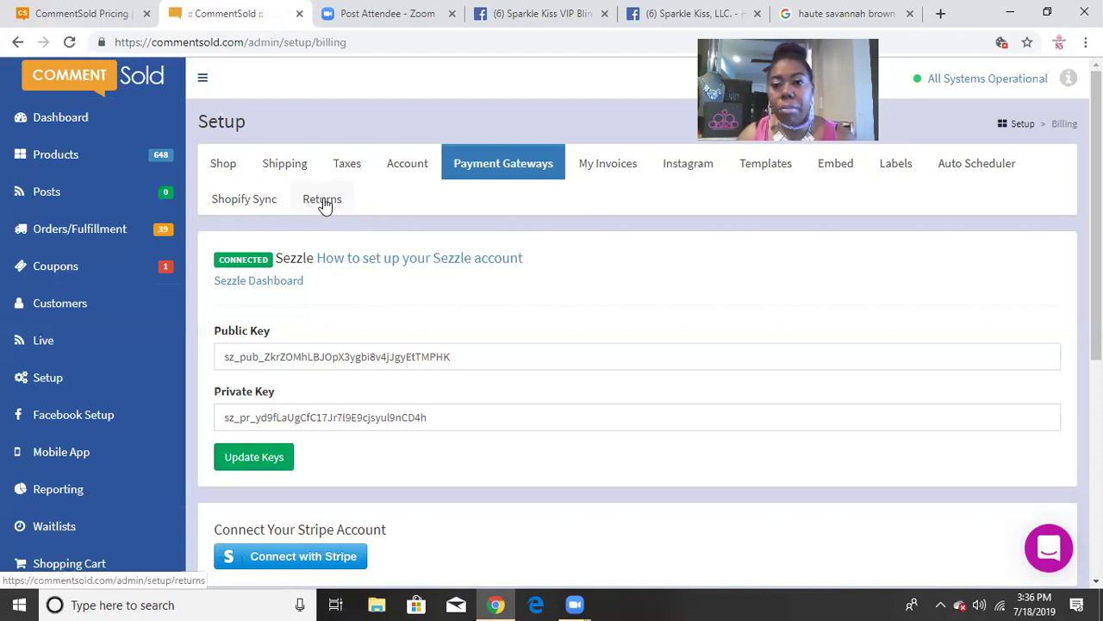
# Step: Open the dashboard and examine the total revenue period options, the latest orders and the latest comments
pyautogui.click(80, 121)
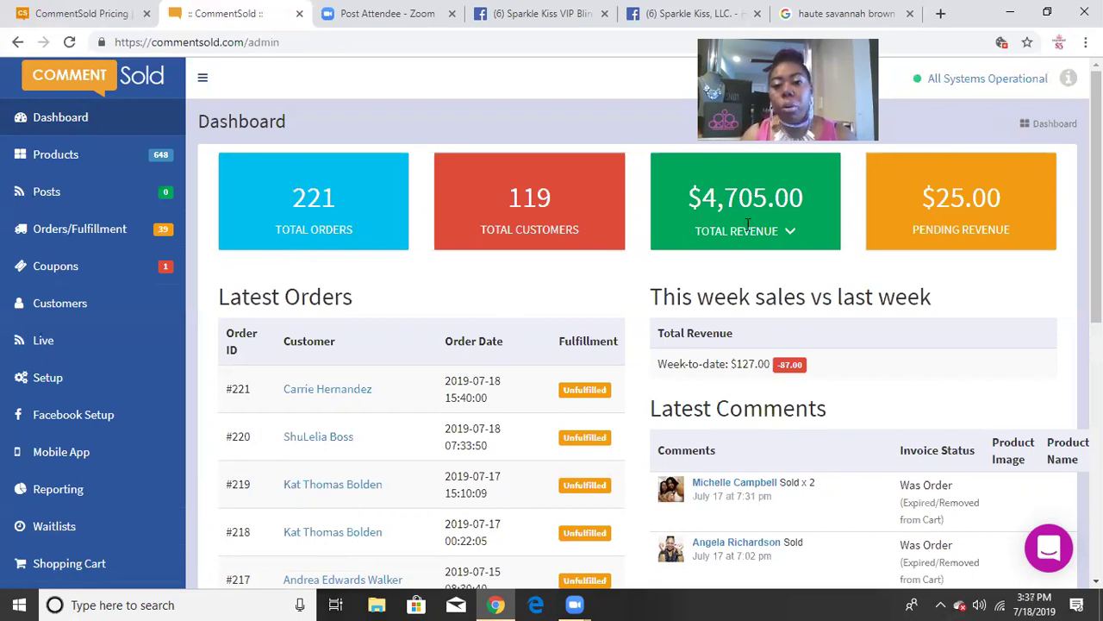
pyautogui.click(791, 233)
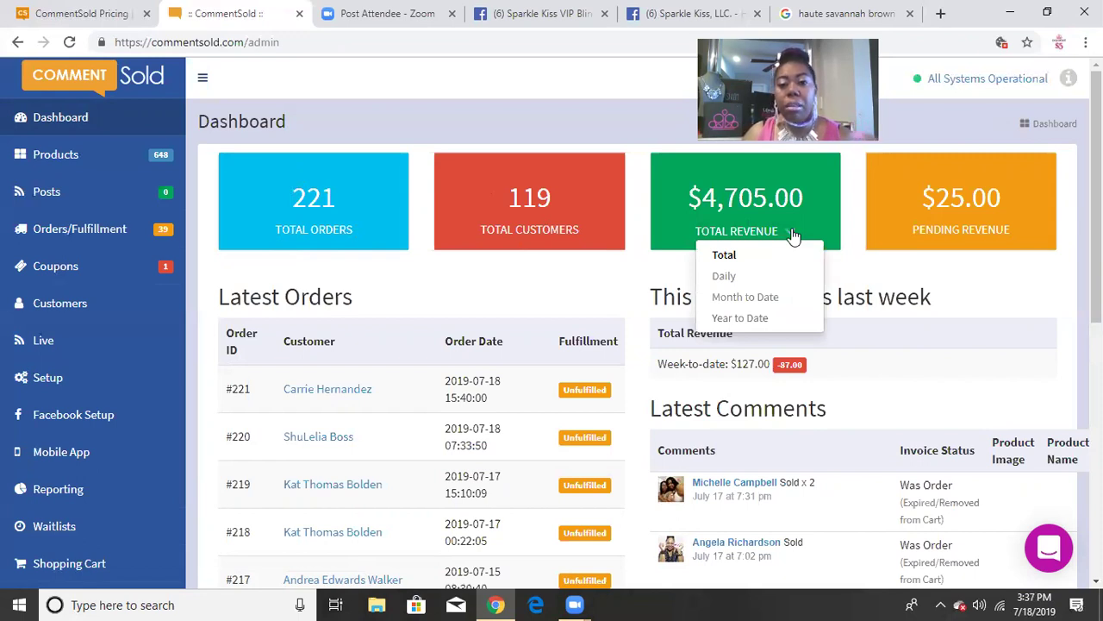
pyautogui.click(1025, 284)
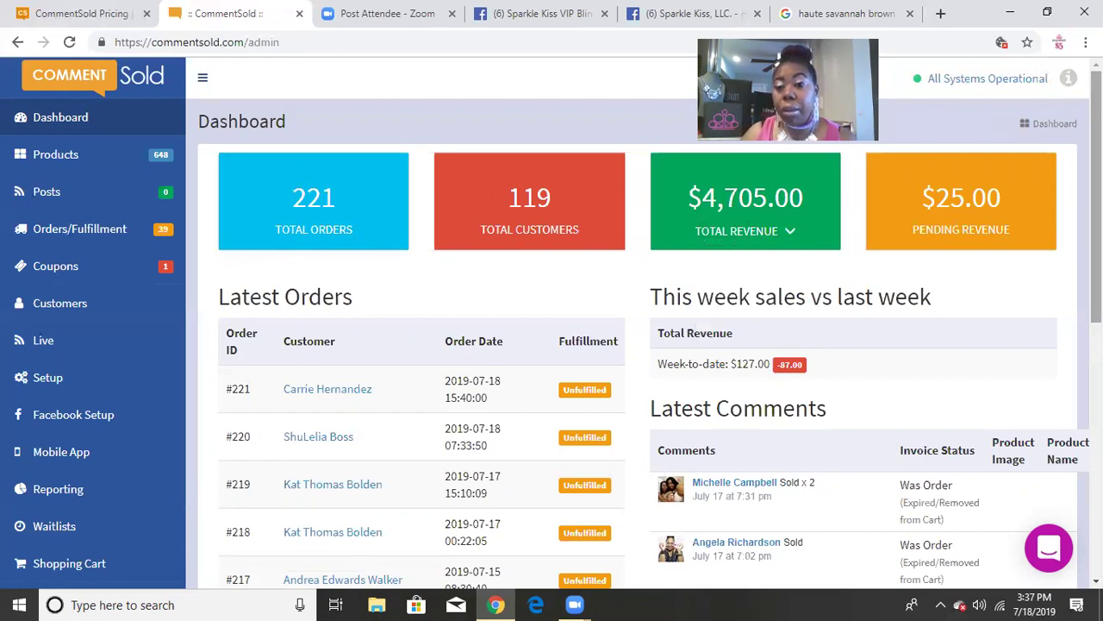
pyautogui.scroll(-3, 819, 258)
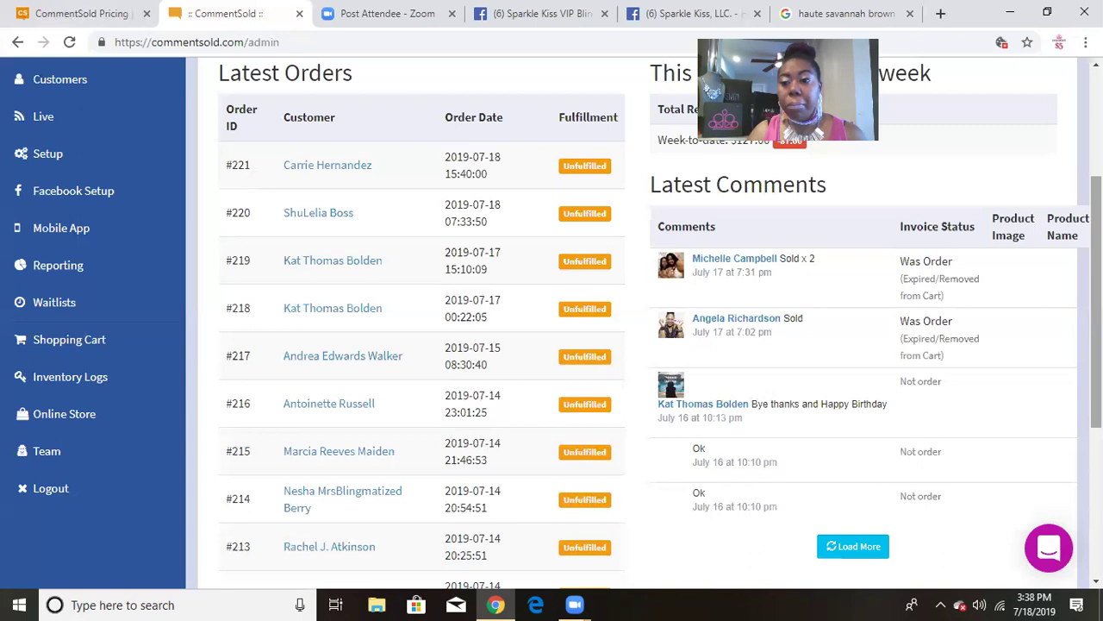
pyautogui.scroll(3, 638, 345)
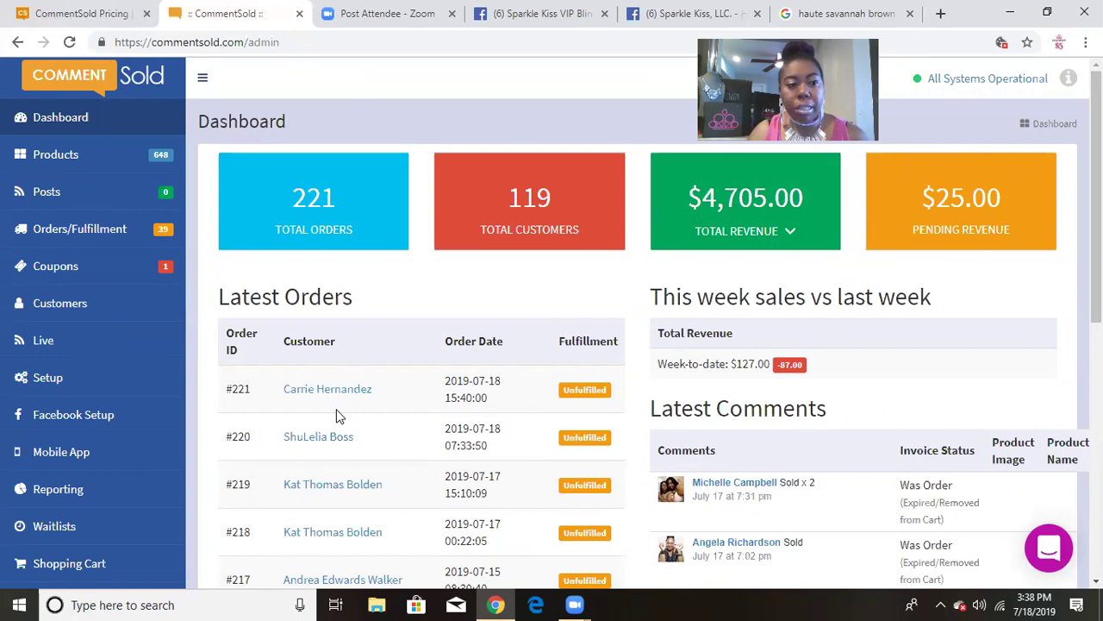
# Step: Open the product list and look through the items in the Product Selection 7.16.19 group
pyautogui.click(63, 160)
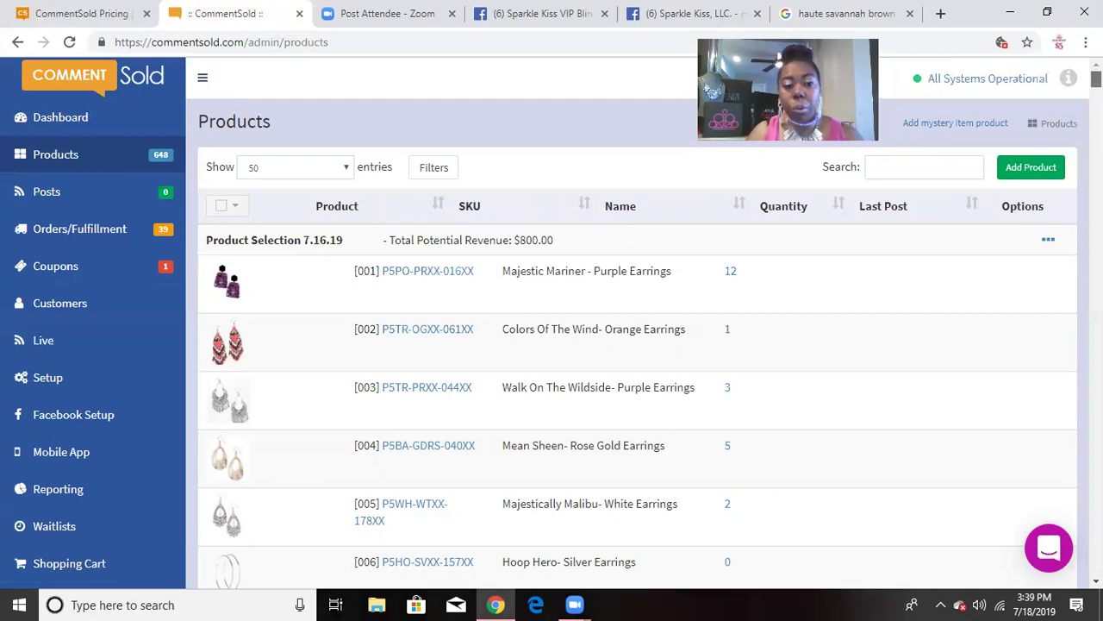
pyautogui.scroll(-1, 1097, 79)
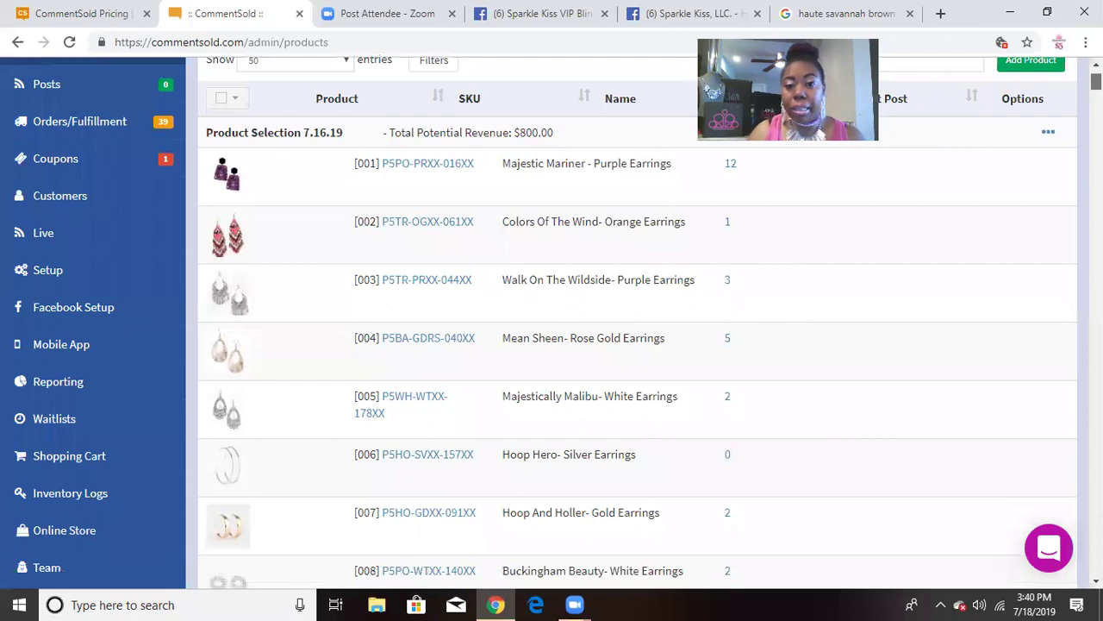
pyautogui.scroll(-1, 638, 323)
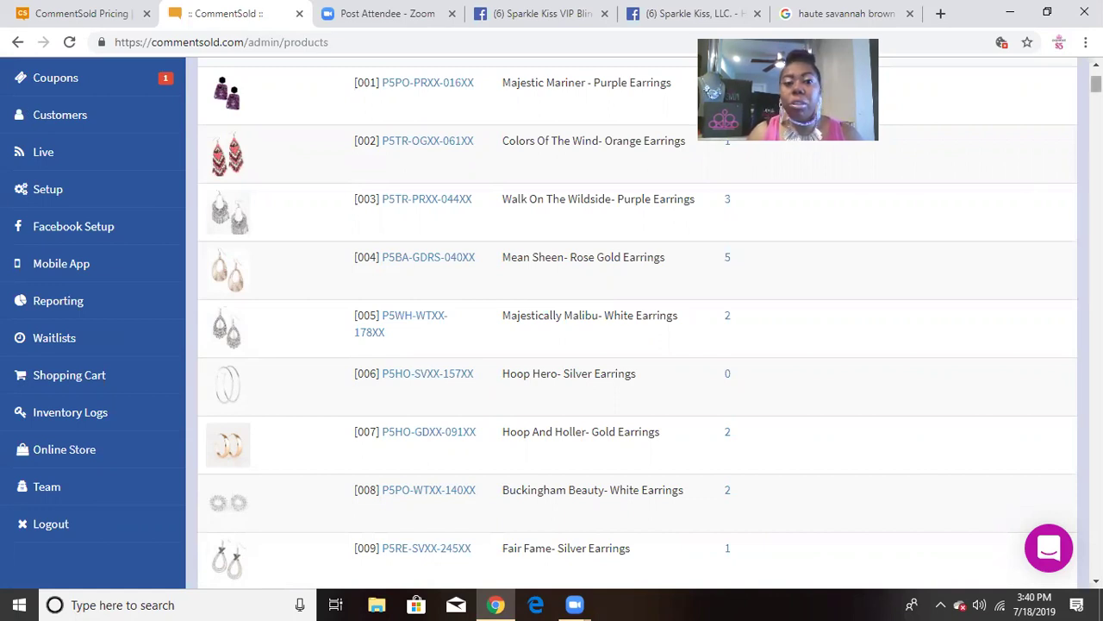
pyautogui.scroll(3, 1096, 85)
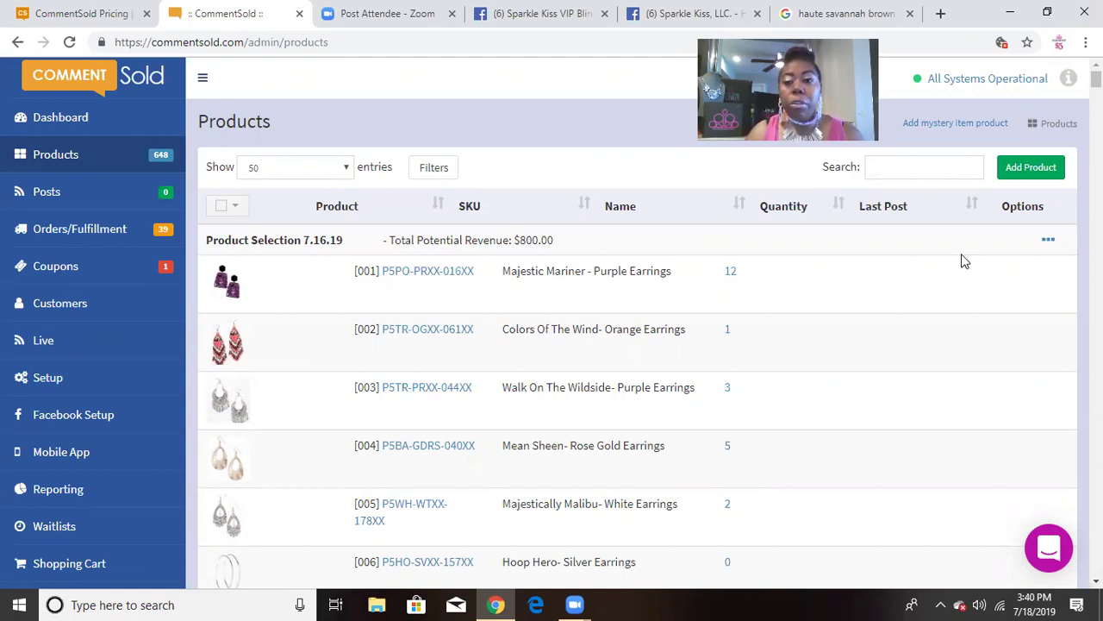
# Step: Start a new product and name it "Haute Savannah- Brown Earrings"
pyautogui.click(1020, 169)
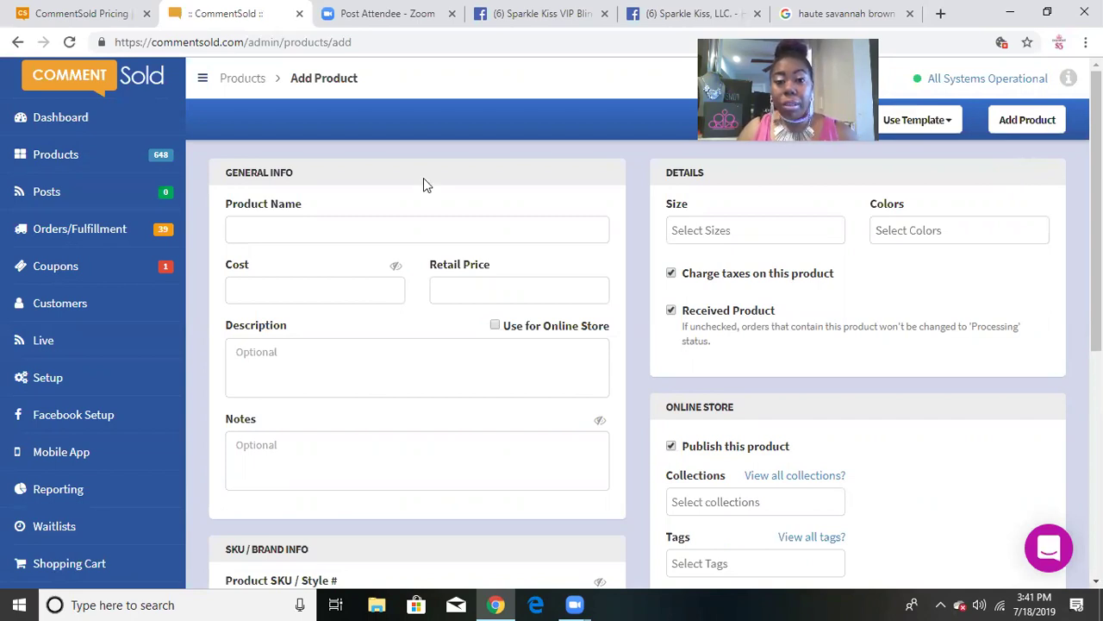
pyautogui.click(299, 230)
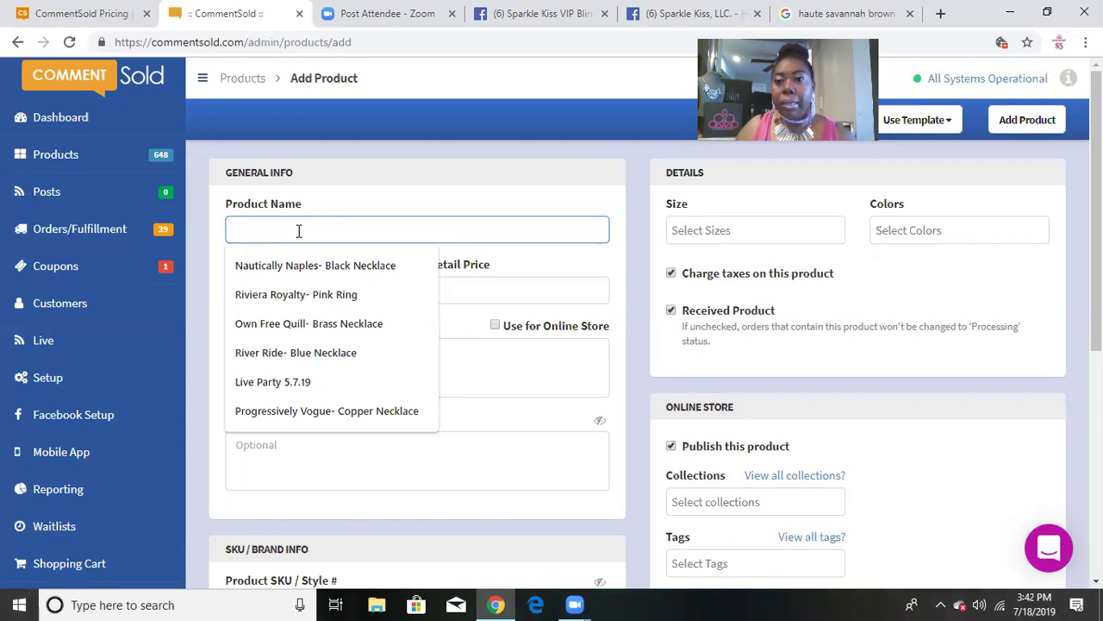
pyautogui.click(299, 231)
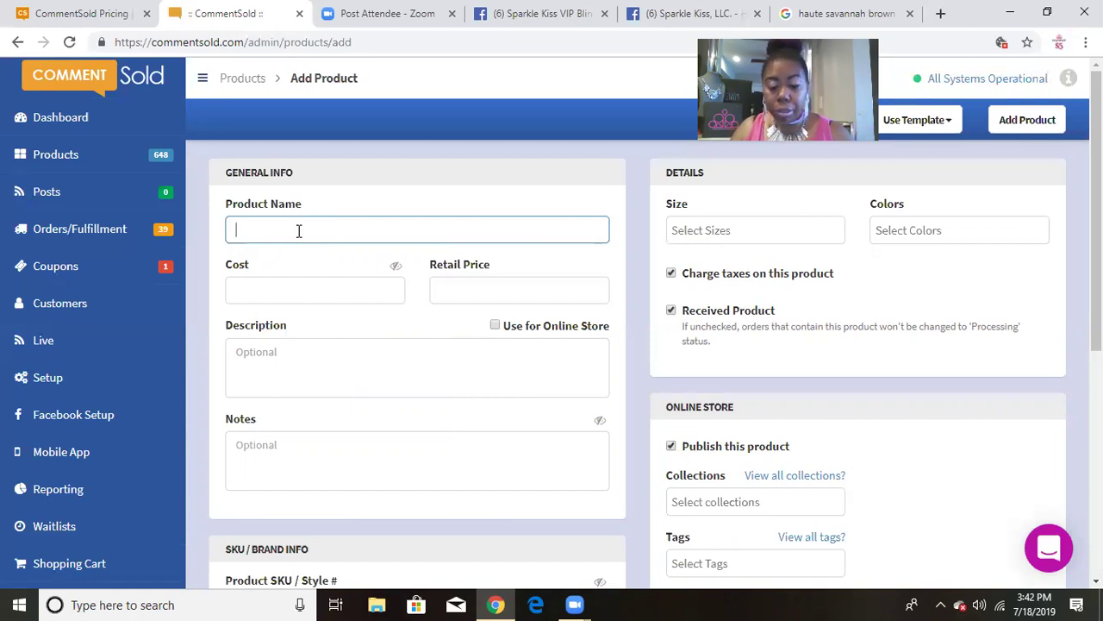
pyautogui.write('Ha')
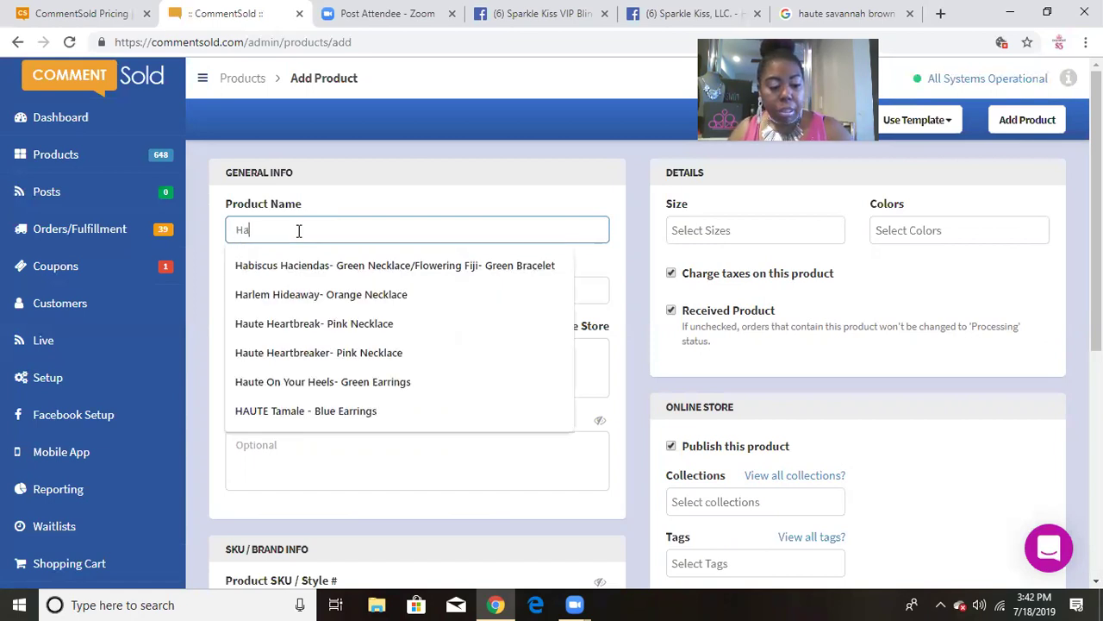
pyautogui.write('ute Savan')
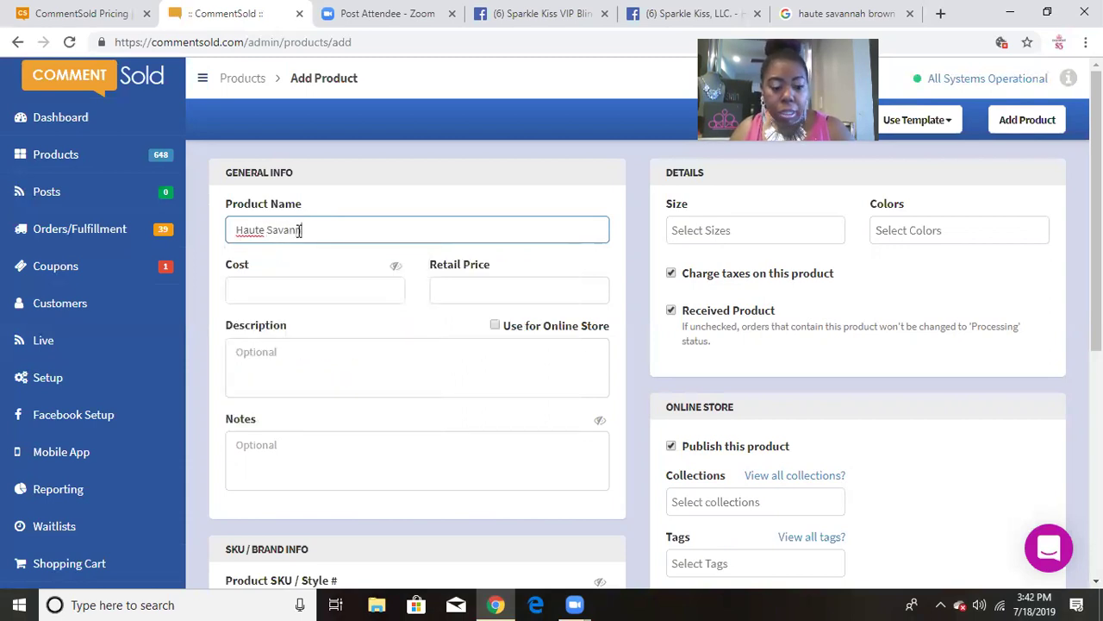
pyautogui.write('nah')
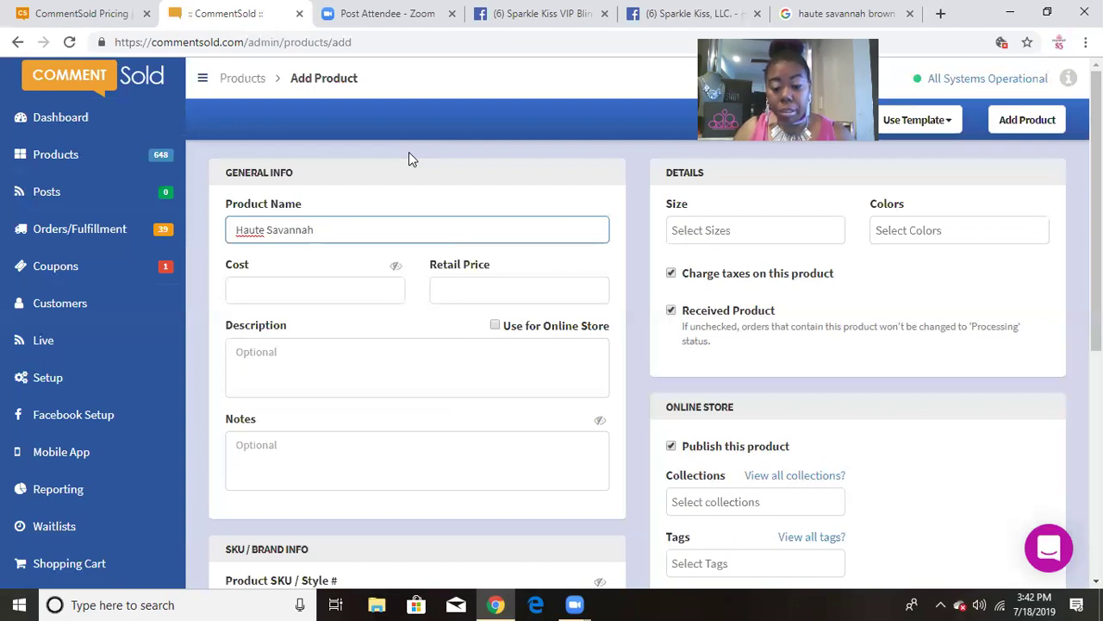
pyautogui.press('BackSpace')
pyautogui.write('-')
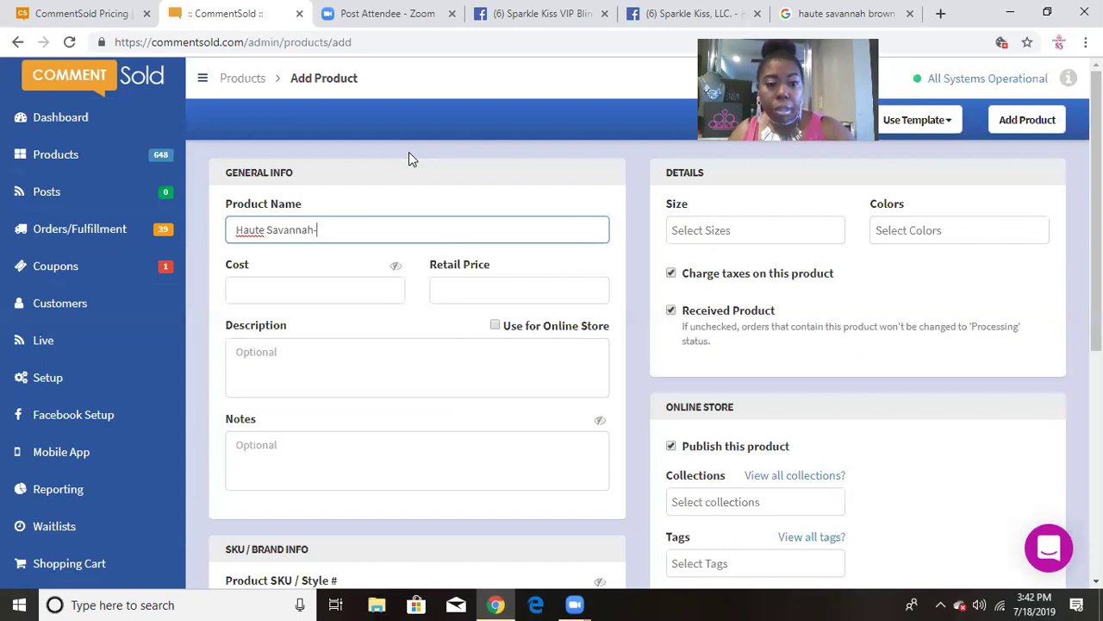
pyautogui.write(' Brow')
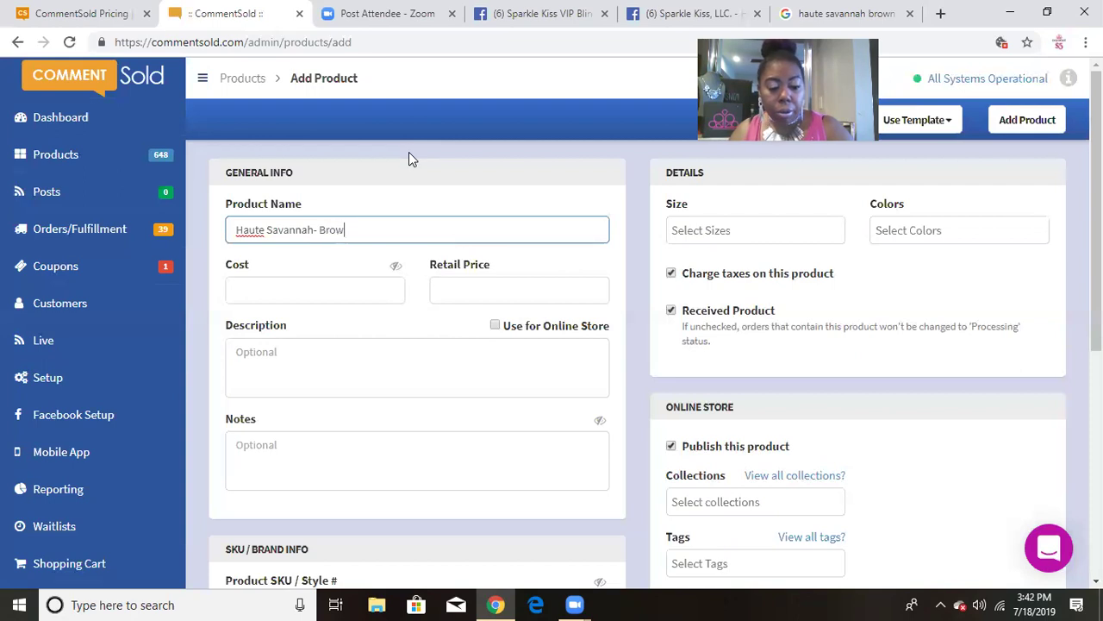
pyautogui.write('n Ear')
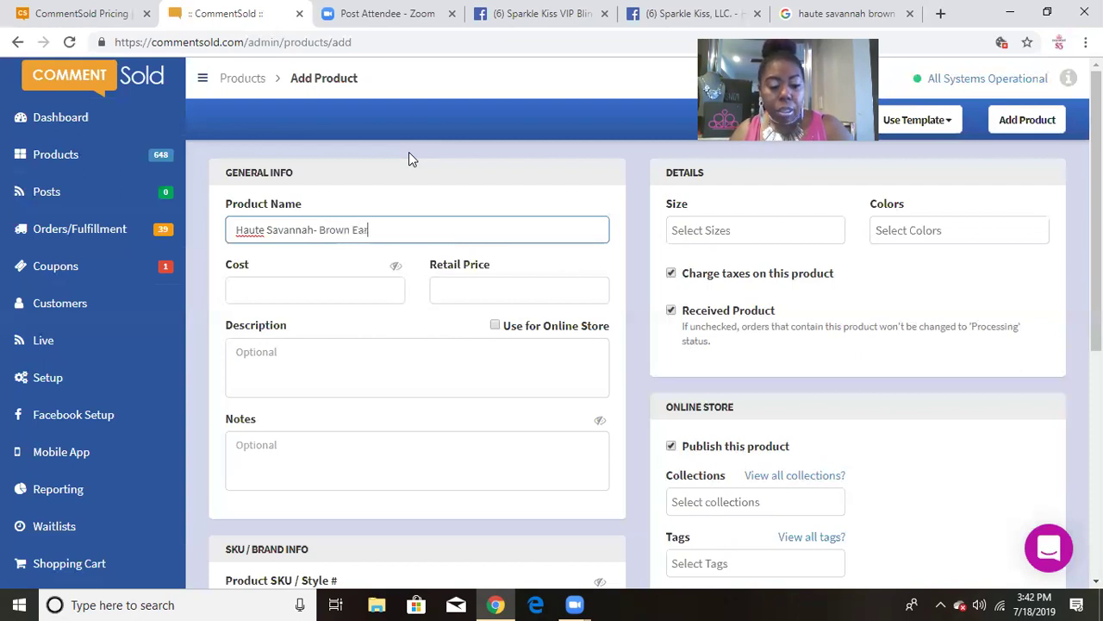
pyautogui.write('ring')
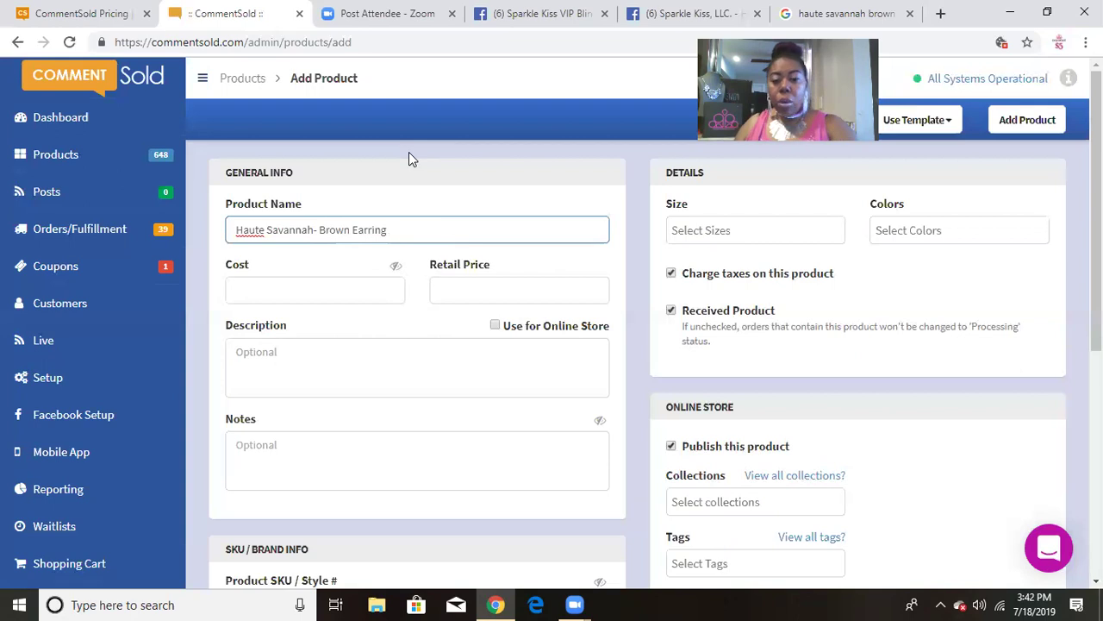
pyautogui.write('s')
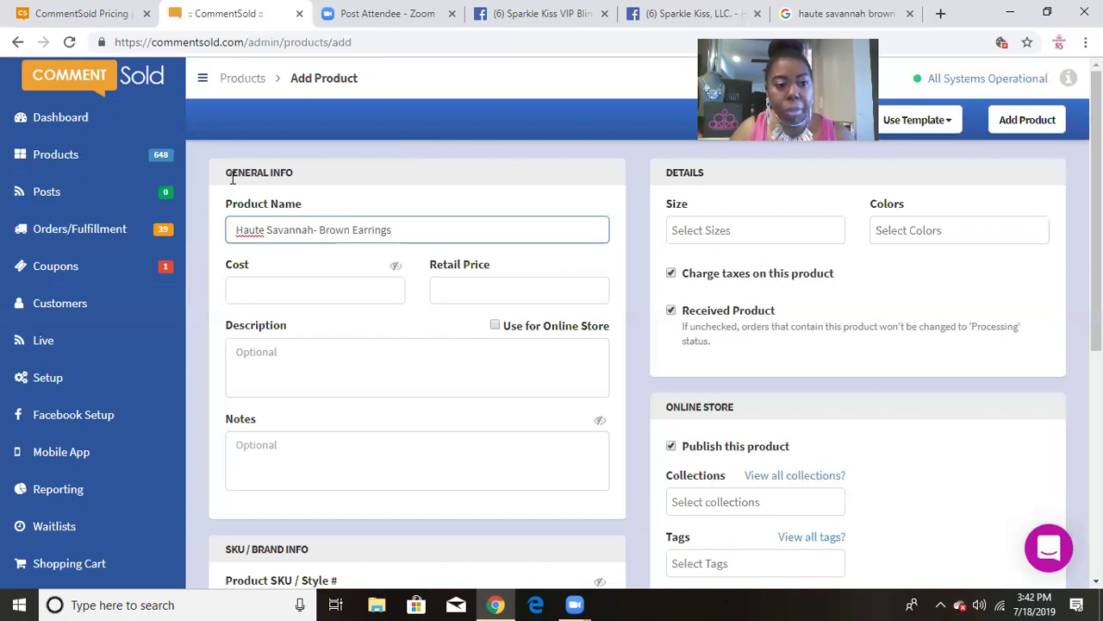
# Step: Set the product's cost to 2.75 and its retail price to 5
pyautogui.click(248, 288)
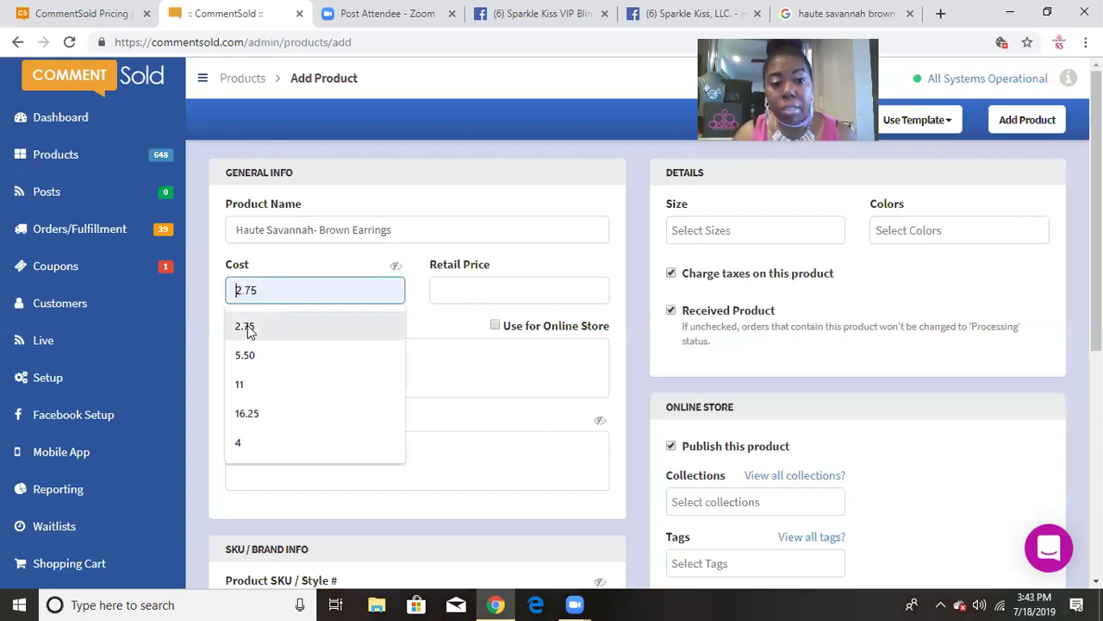
pyautogui.click(245, 326)
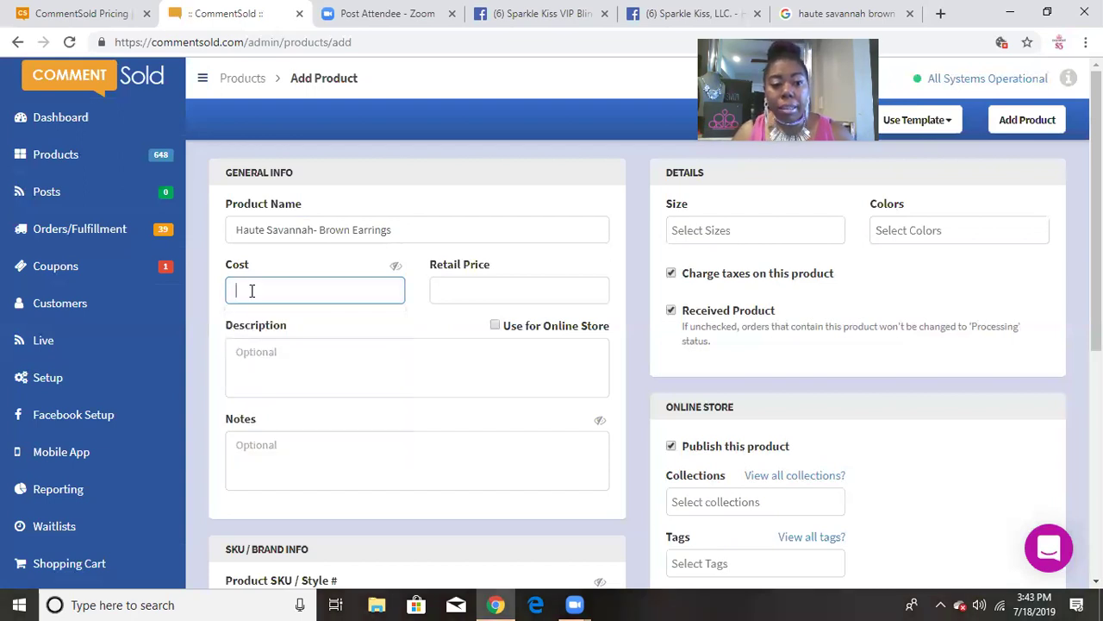
pyautogui.click(251, 291)
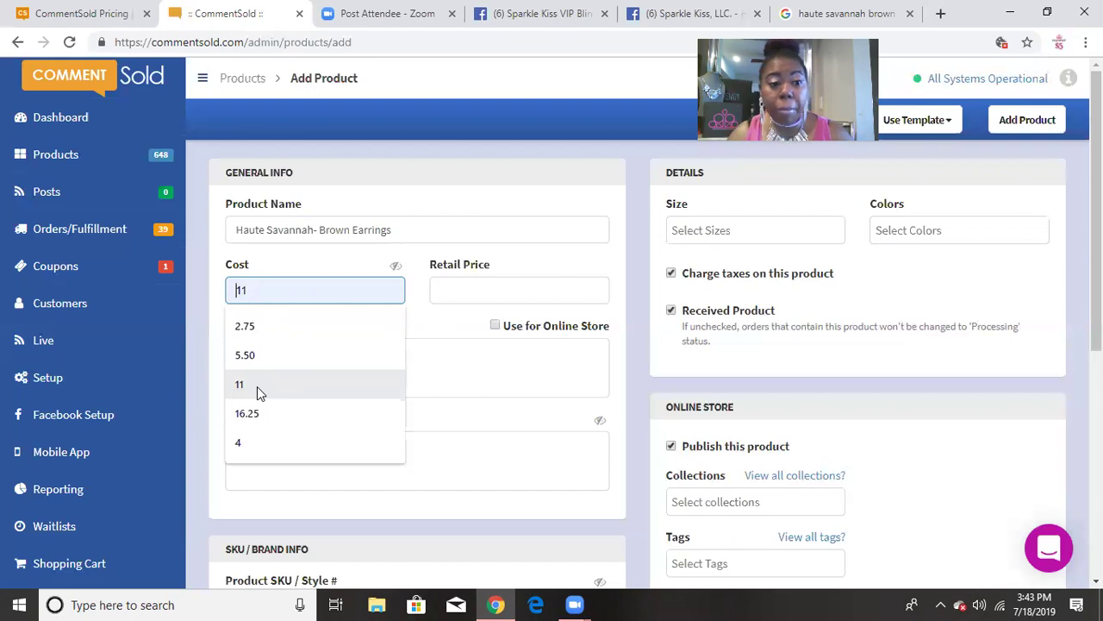
pyautogui.click(252, 329)
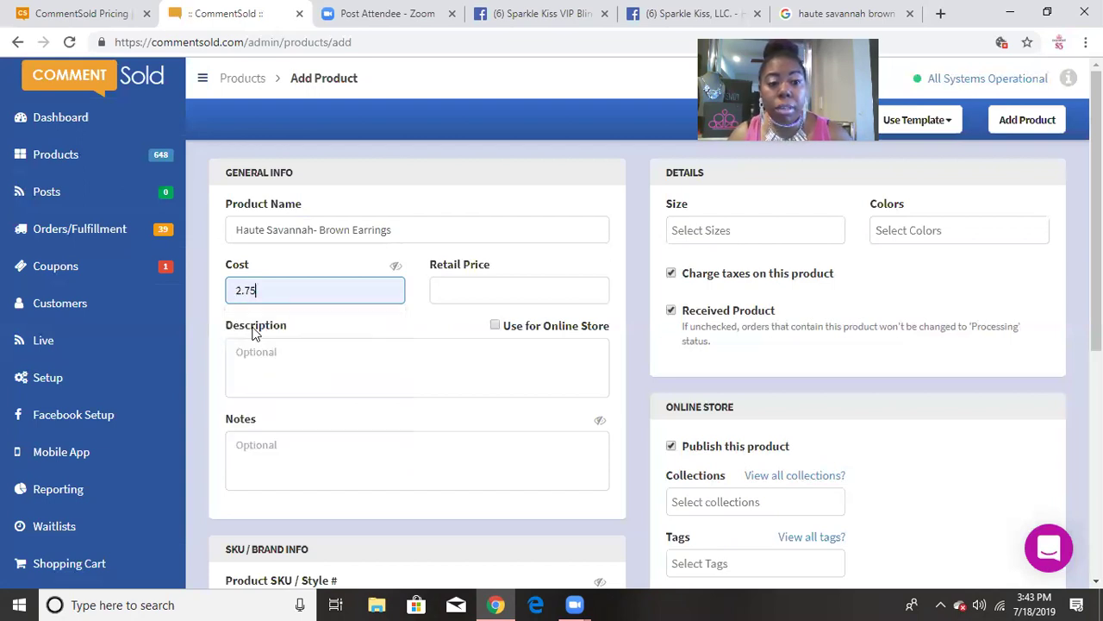
pyautogui.click(455, 288)
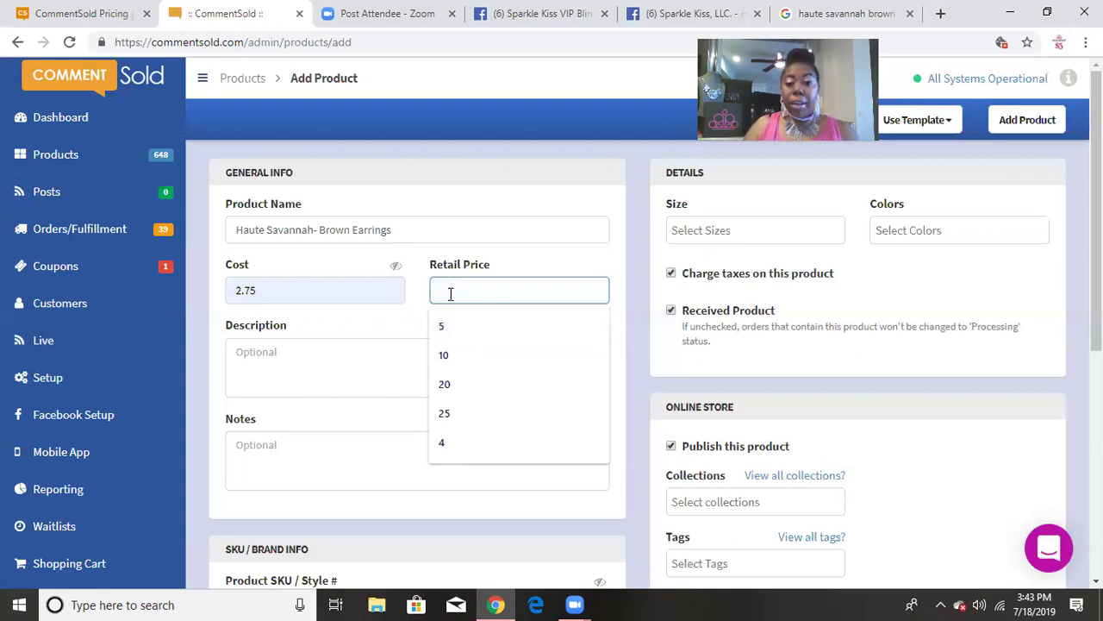
pyautogui.click(441, 327)
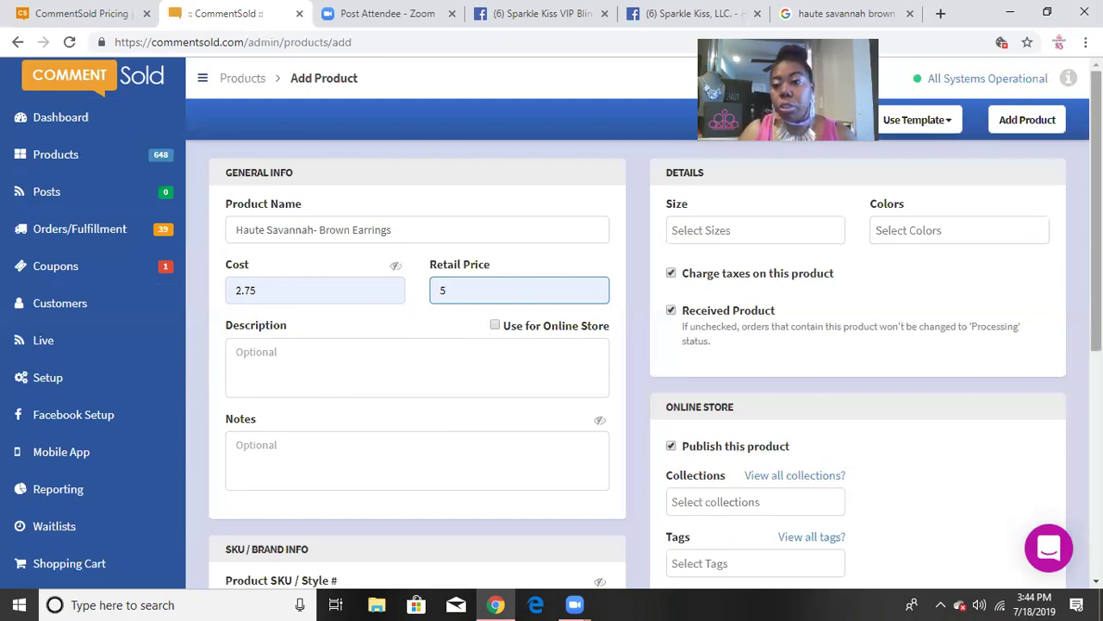
# Step: Look up the product's SKU by opening the Paparazzi Accessories page for Haute Savannah - Brown from the Google results
pyautogui.scroll(-2, 1096, 258)
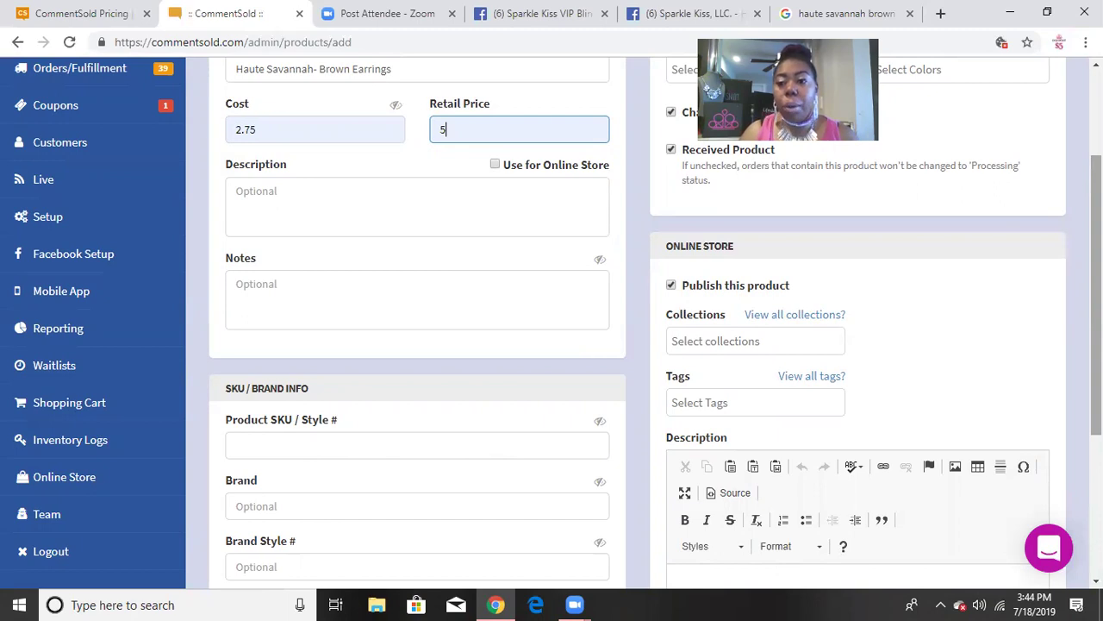
pyautogui.scroll(-2, 552, 328)
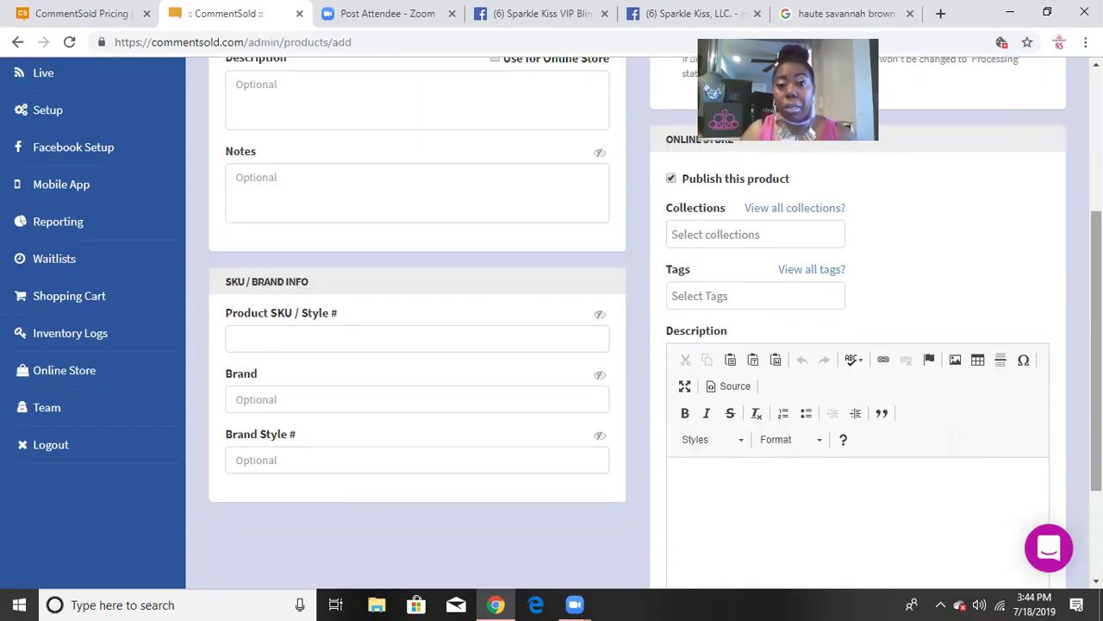
pyautogui.scroll(-2, 552, 327)
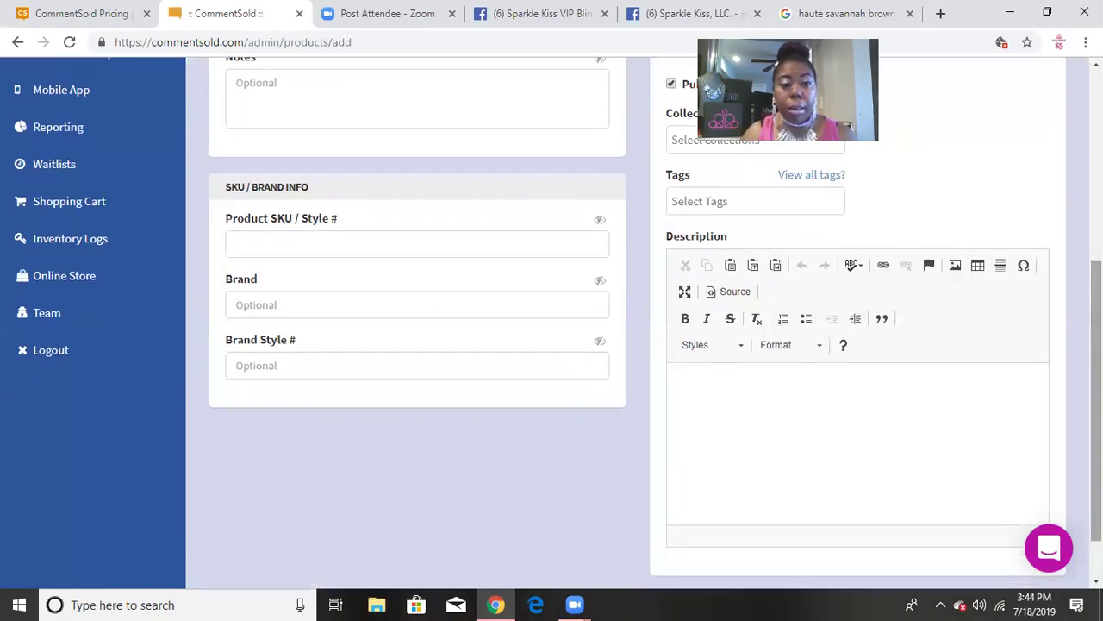
pyautogui.click(251, 247)
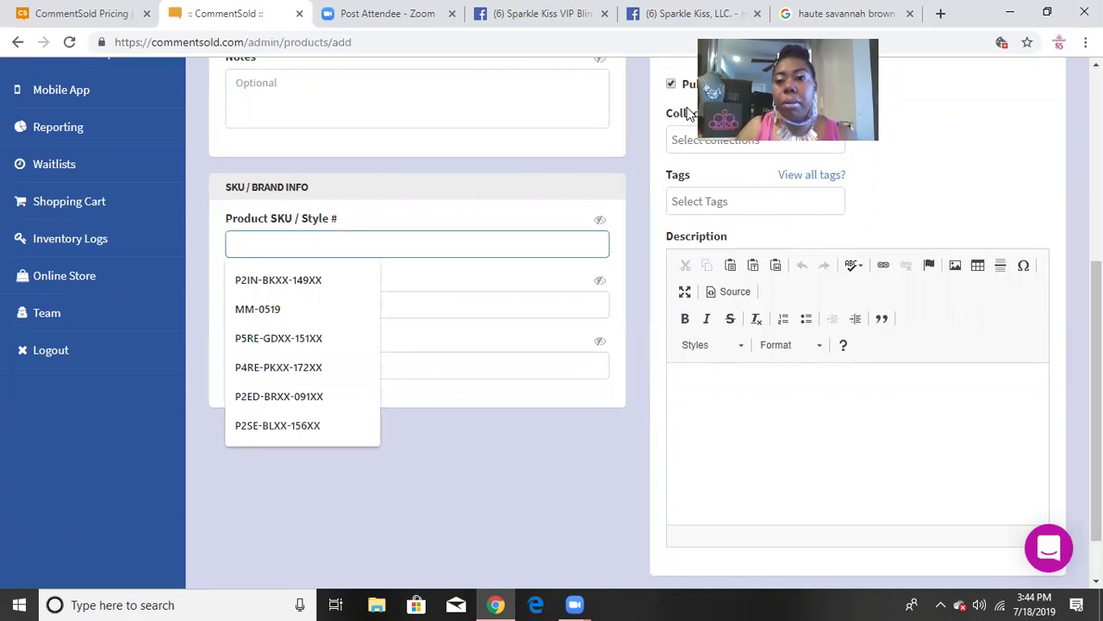
pyautogui.click(858, 15)
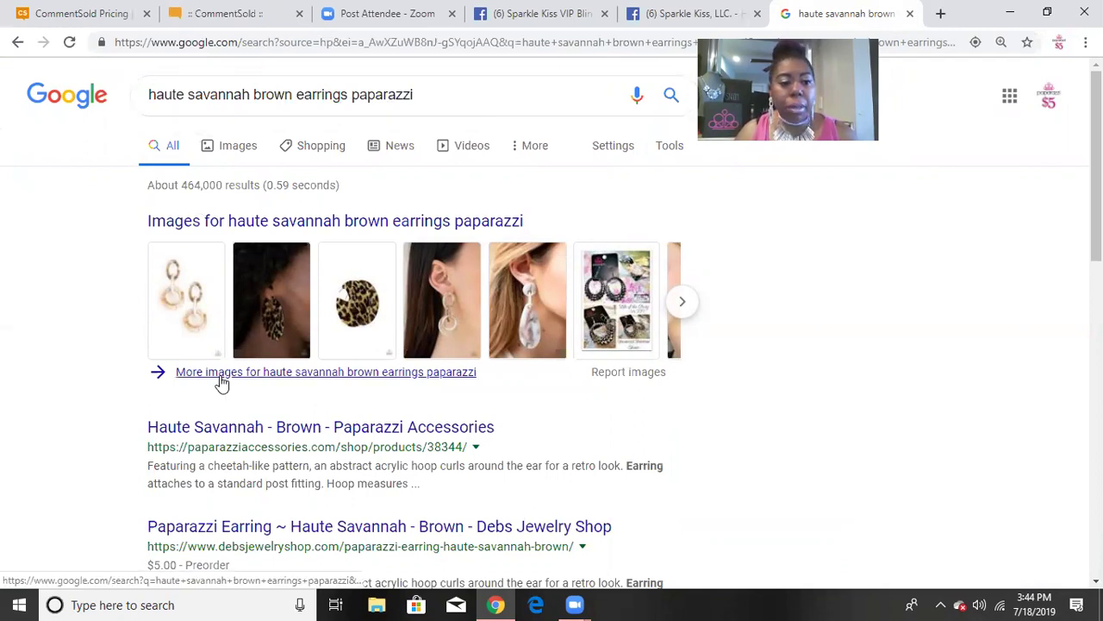
pyautogui.click(279, 432)
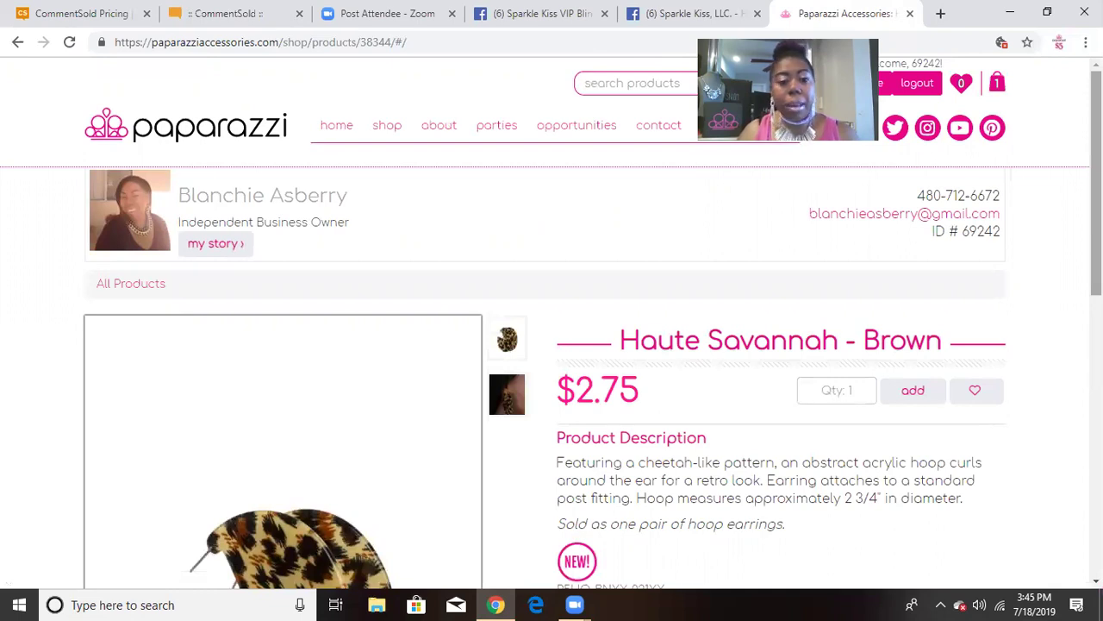
# Step: Copy the SKU P5HO-BNXX-021XX from the Paparazzi page into the new product's SKU / Style # in CommentSold
pyautogui.scroll(-2, 551, 370)
pyautogui.scroll(-1, 552, 370)
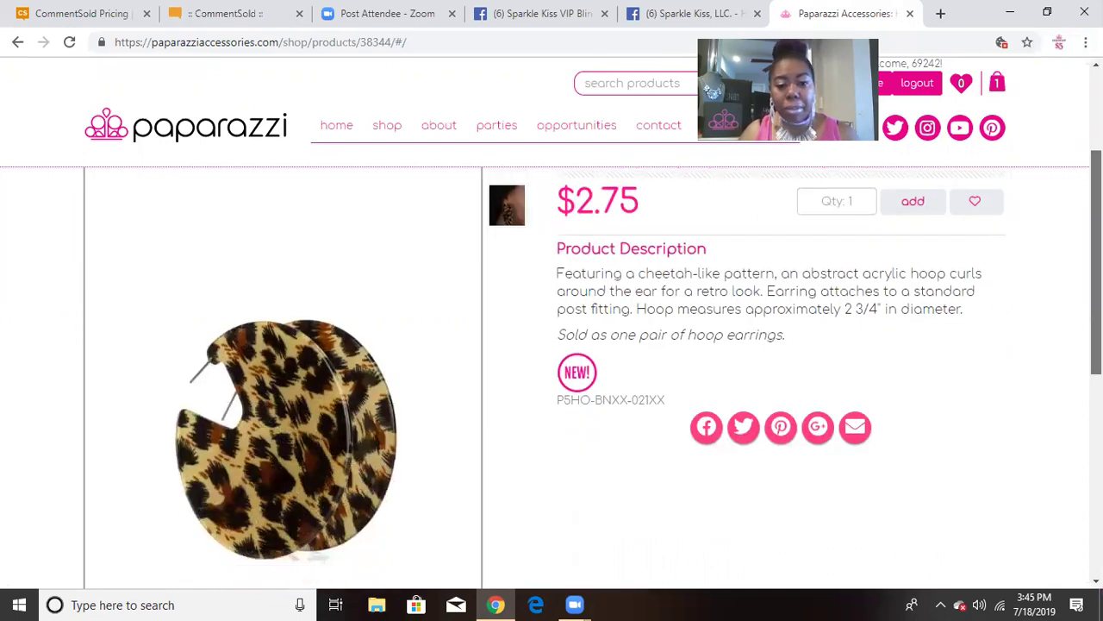
pyautogui.scroll(1, 645, 428)
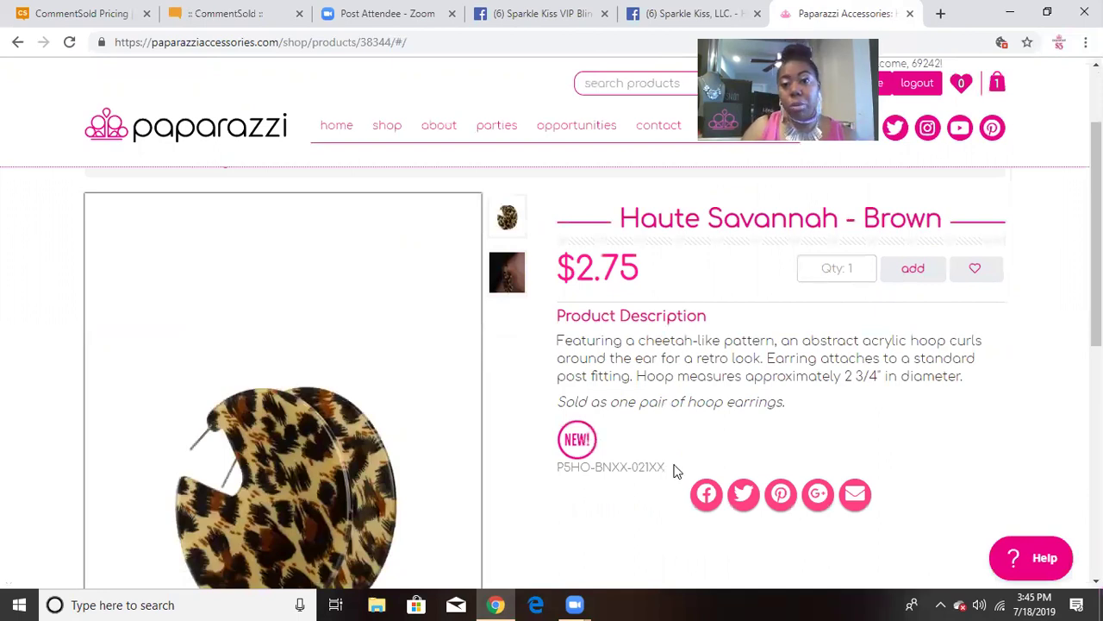
pyautogui.tripleClick(557, 467)
pyautogui.hotkey('ctrl', 'c')
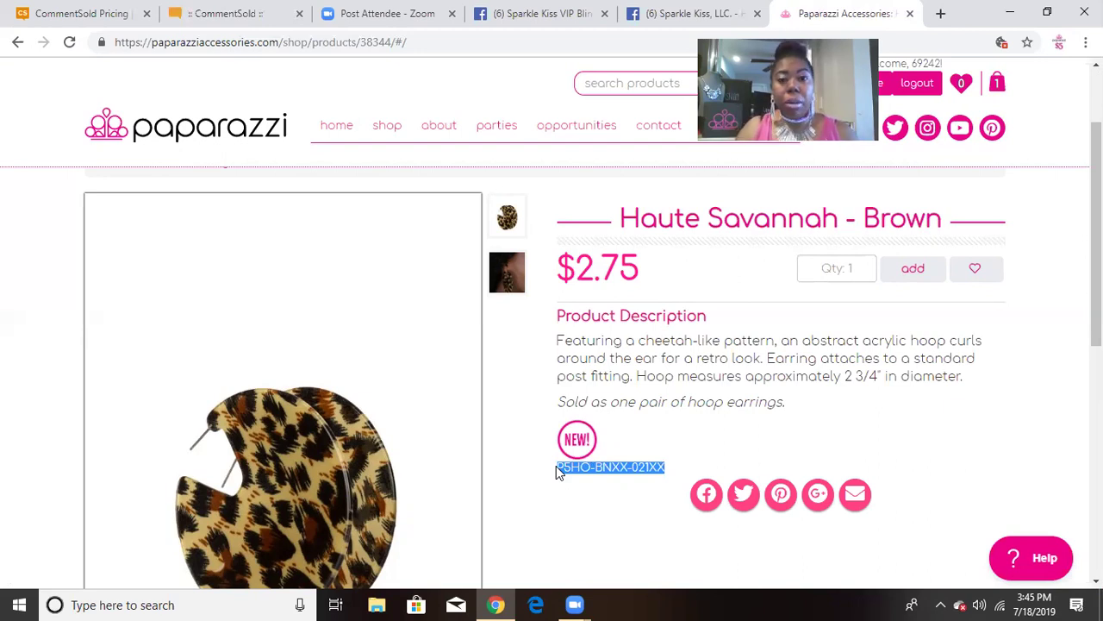
pyautogui.click(243, 15)
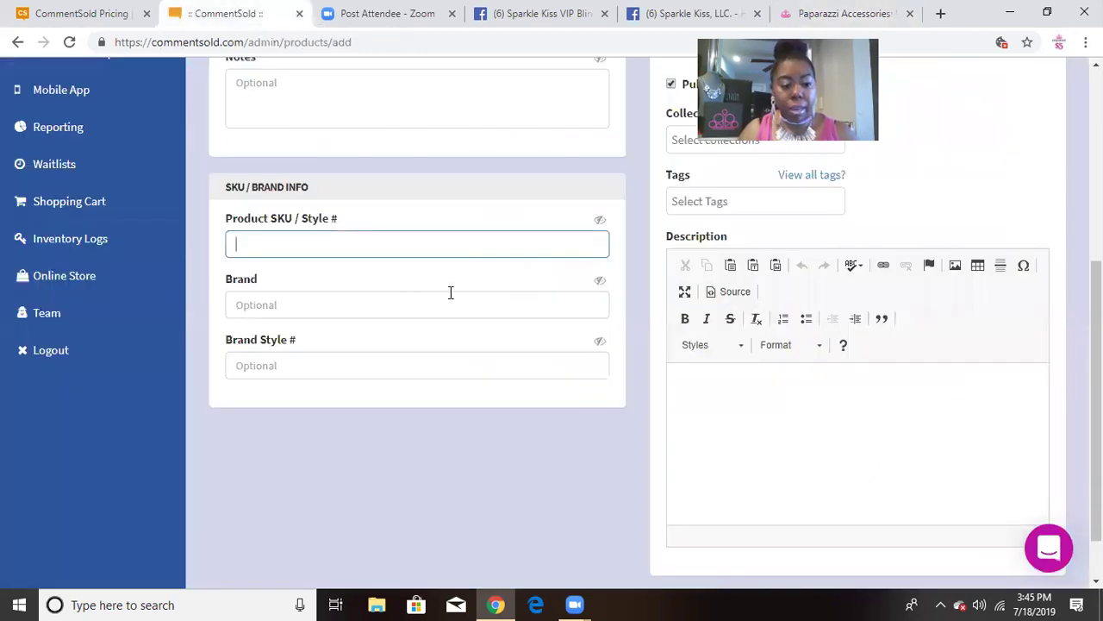
pyautogui.hotkey('ctrl', 'v')
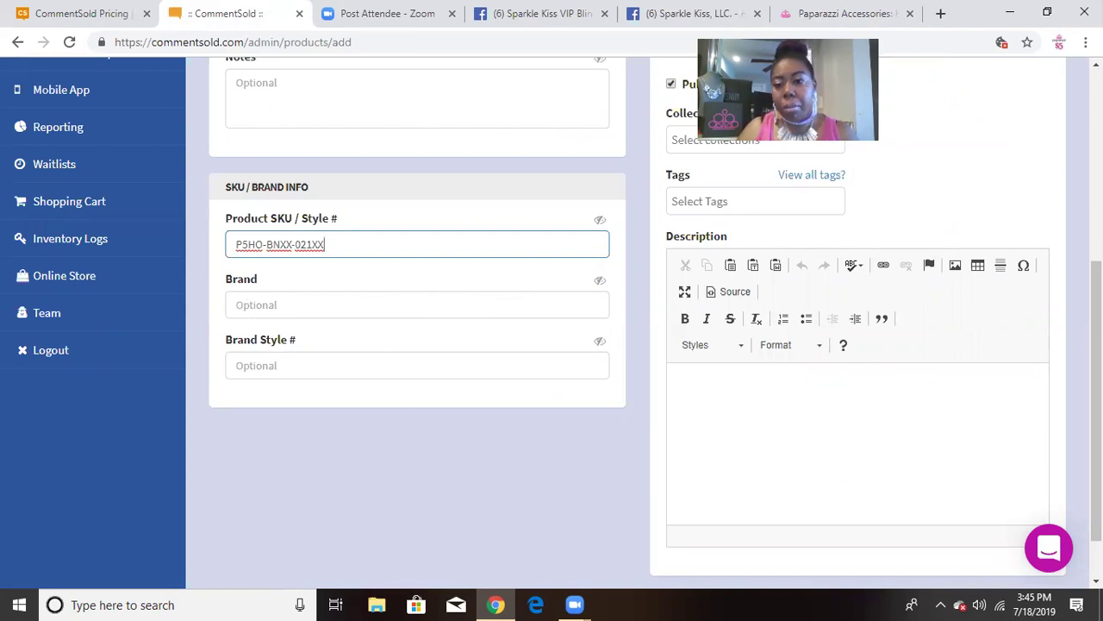
# Step: Assign the product to the All Things Brown collection for the online store
pyautogui.scroll(3, 849, 196)
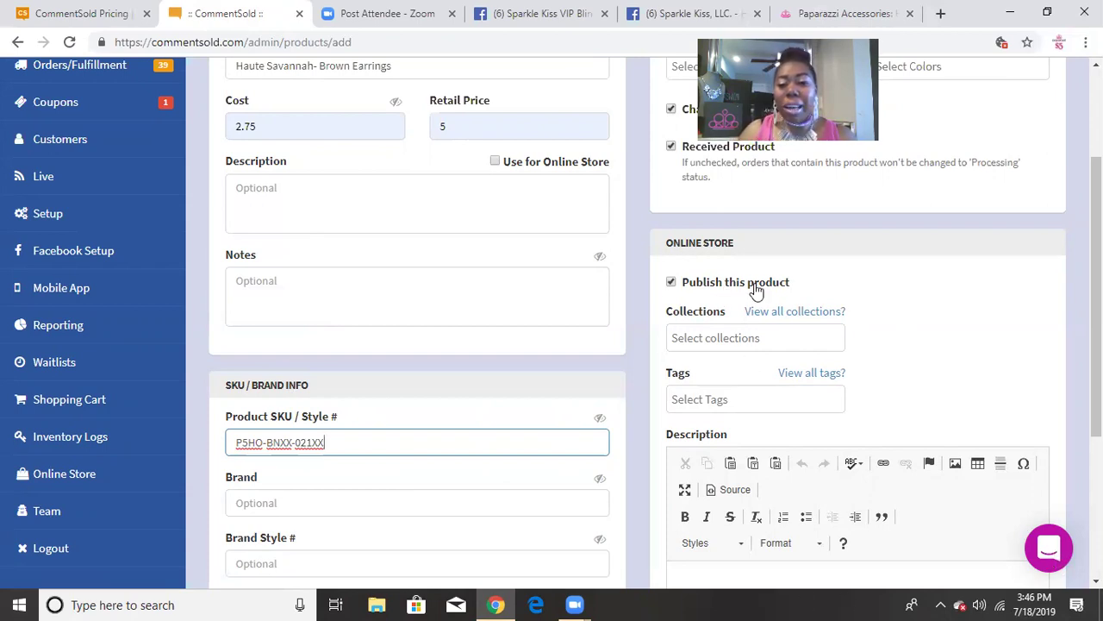
pyautogui.click(727, 338)
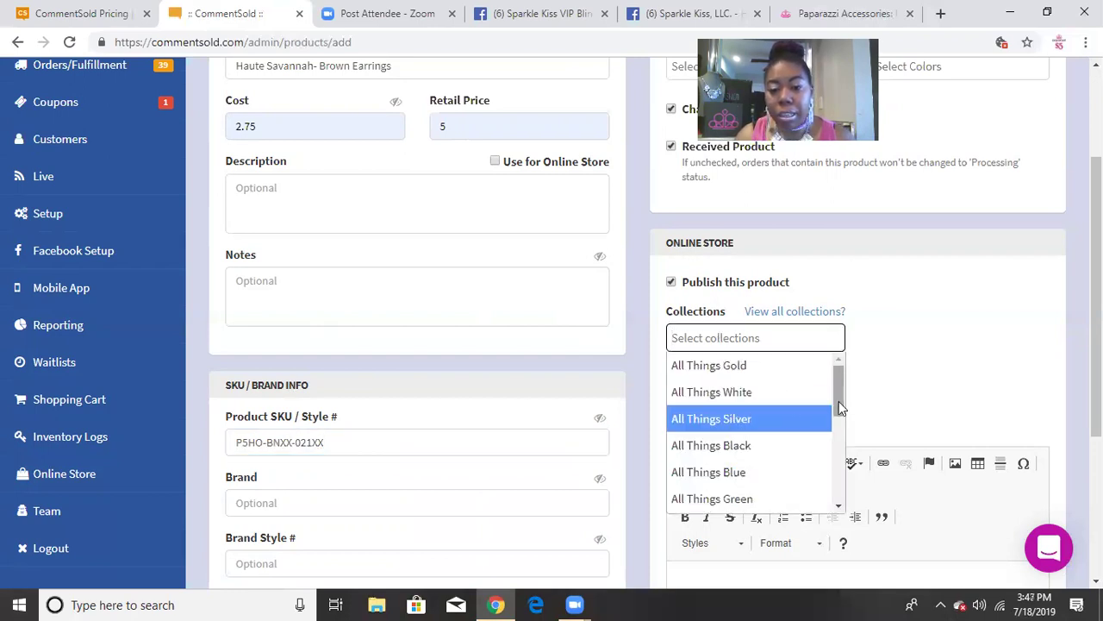
pyautogui.moveTo(843, 399); pyautogui.dragTo(841, 457)
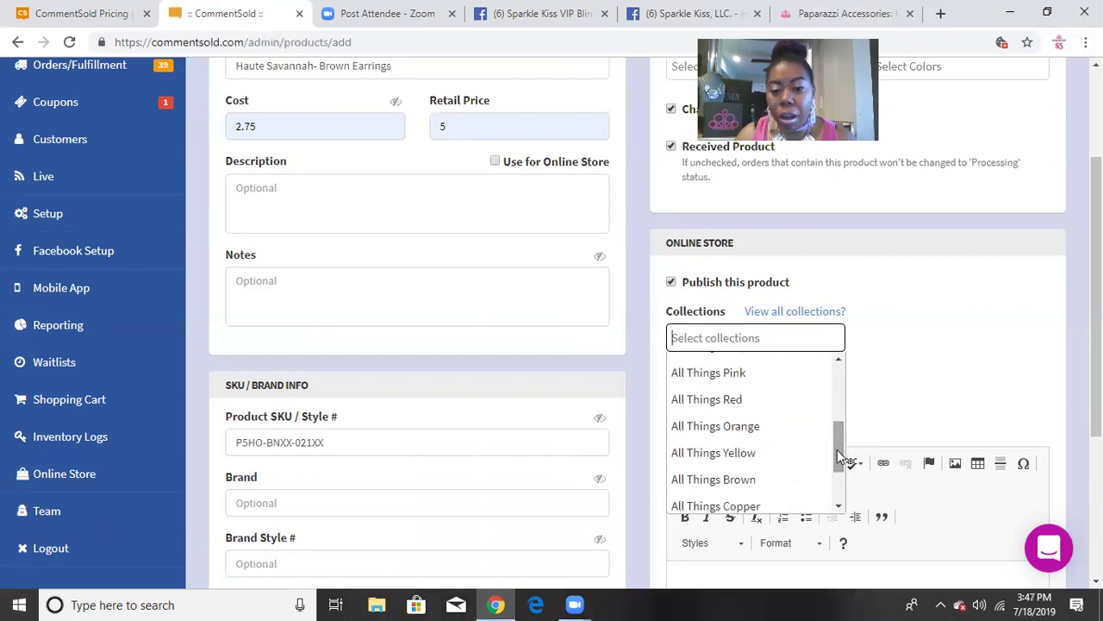
pyautogui.click(750, 480)
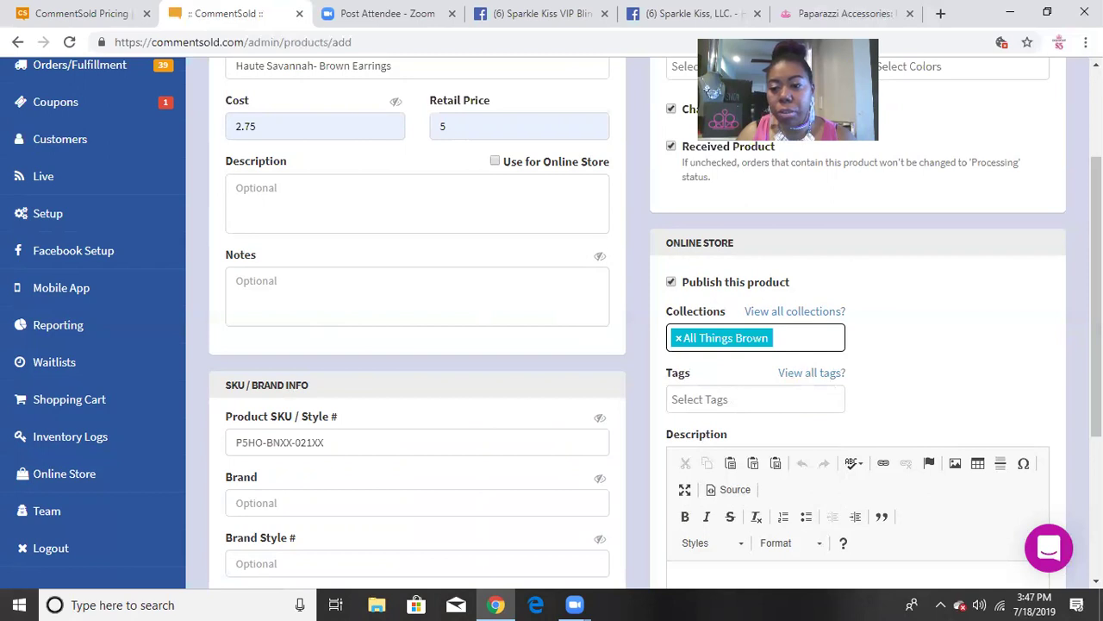
# Step: Save the new product and upload its image 1__haute-savannah-brown__qty-10__1, found by searching the MY ORDERS folder for "haute sava"
pyautogui.scroll(2, 702, 366)
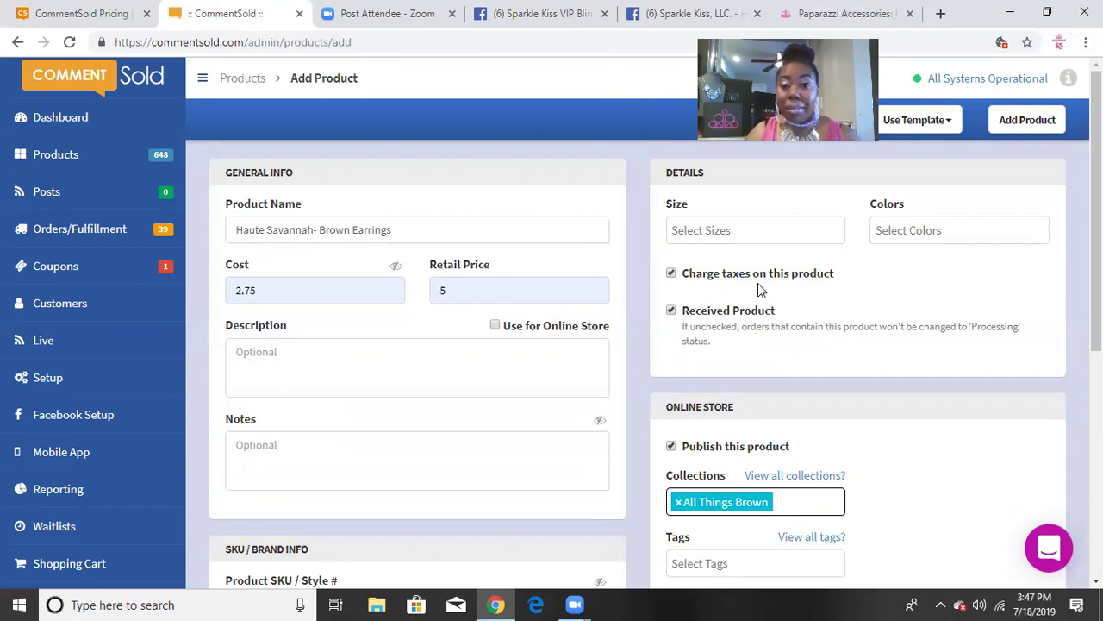
pyautogui.click(1028, 120)
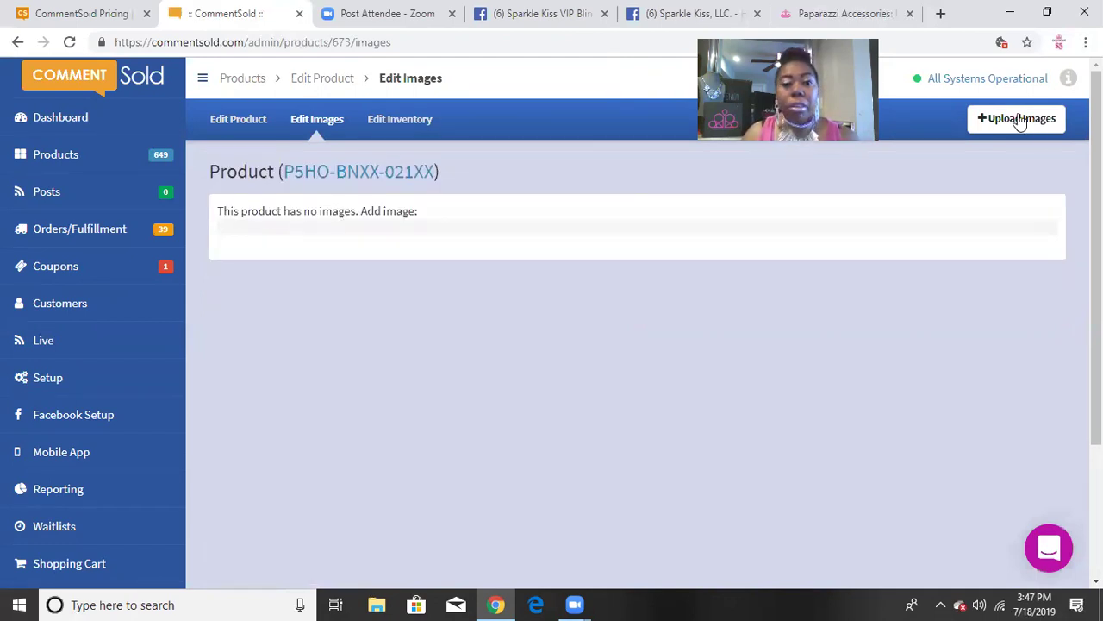
pyautogui.click(1026, 118)
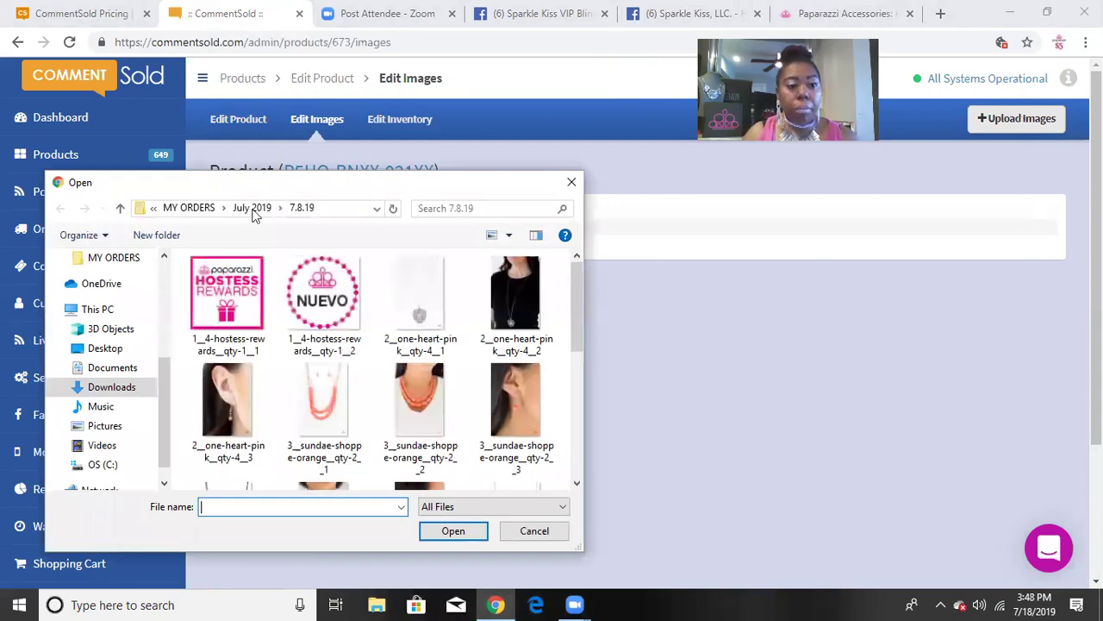
pyautogui.click(191, 210)
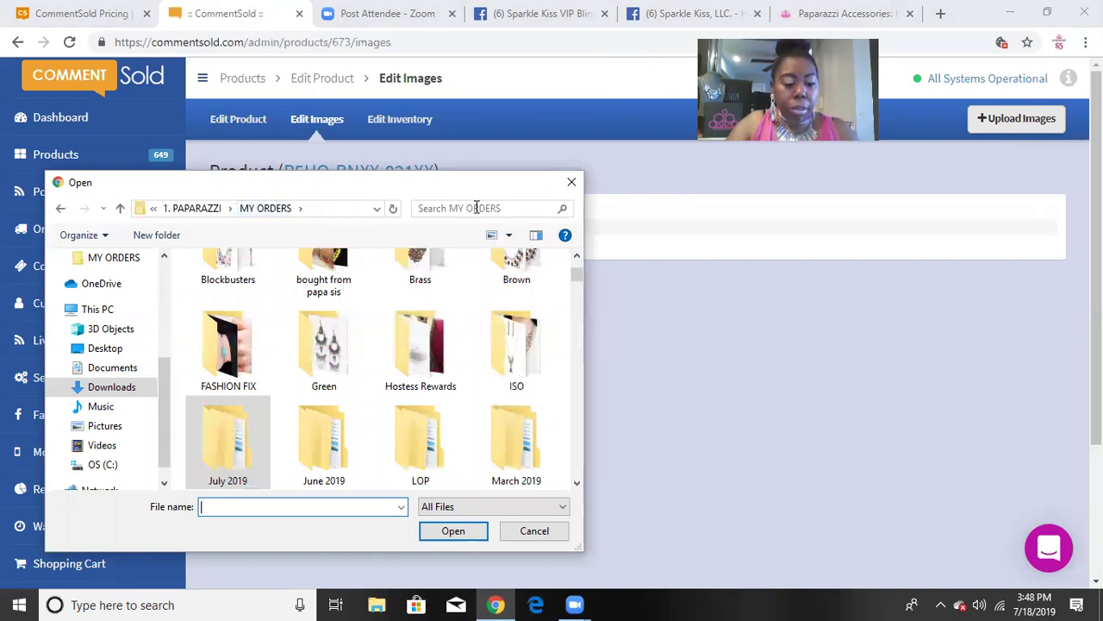
pyautogui.click(476, 208)
pyautogui.write('haute ')
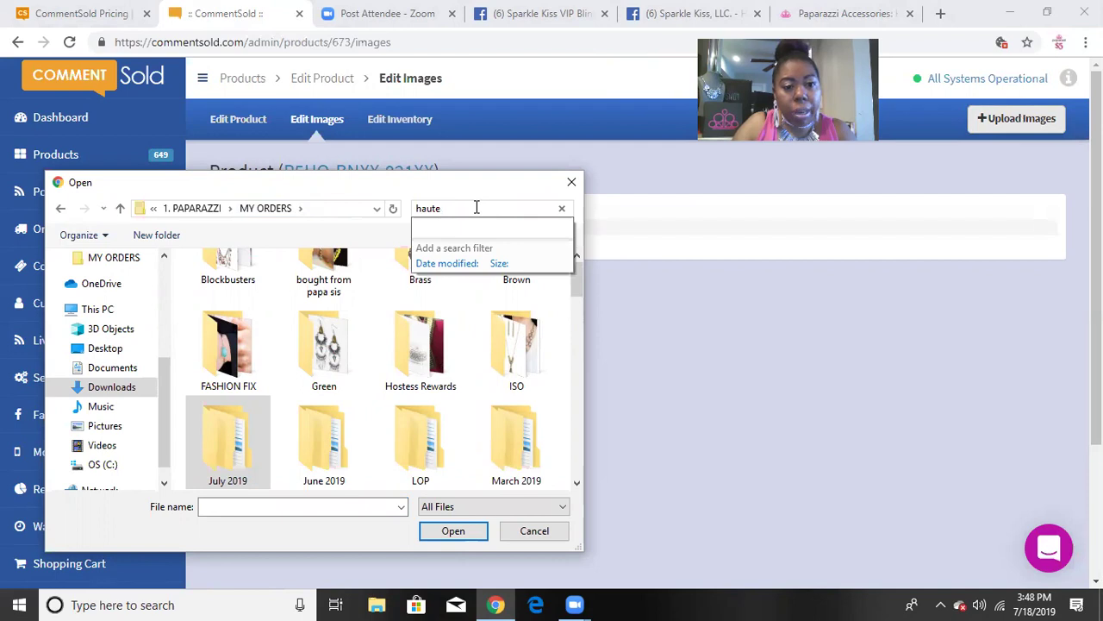
pyautogui.write('sava')
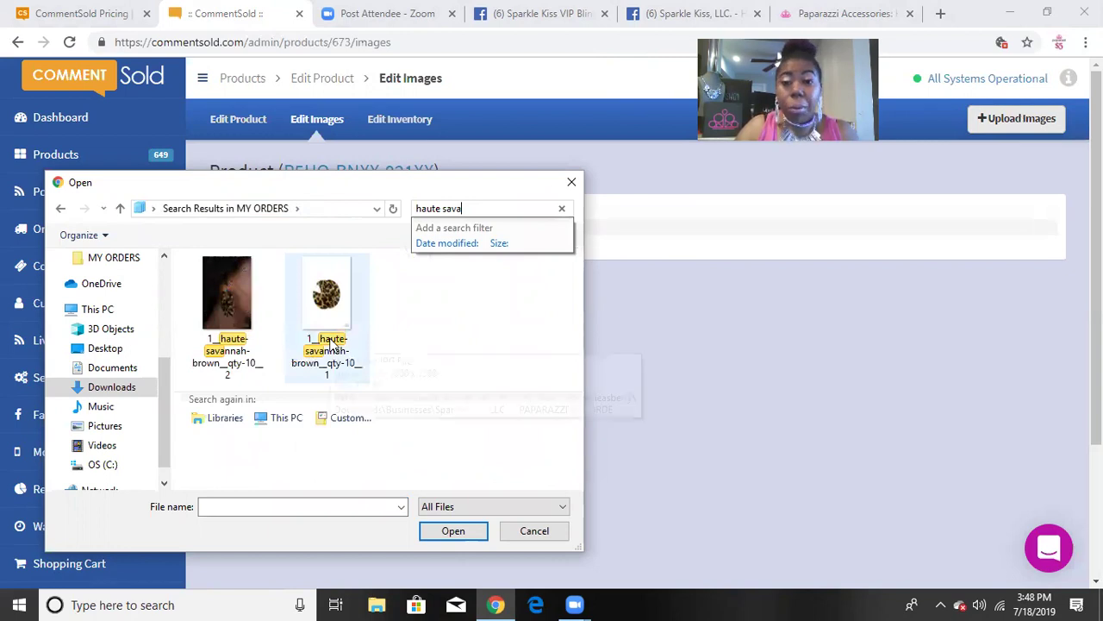
pyautogui.doubleClick(330, 342)
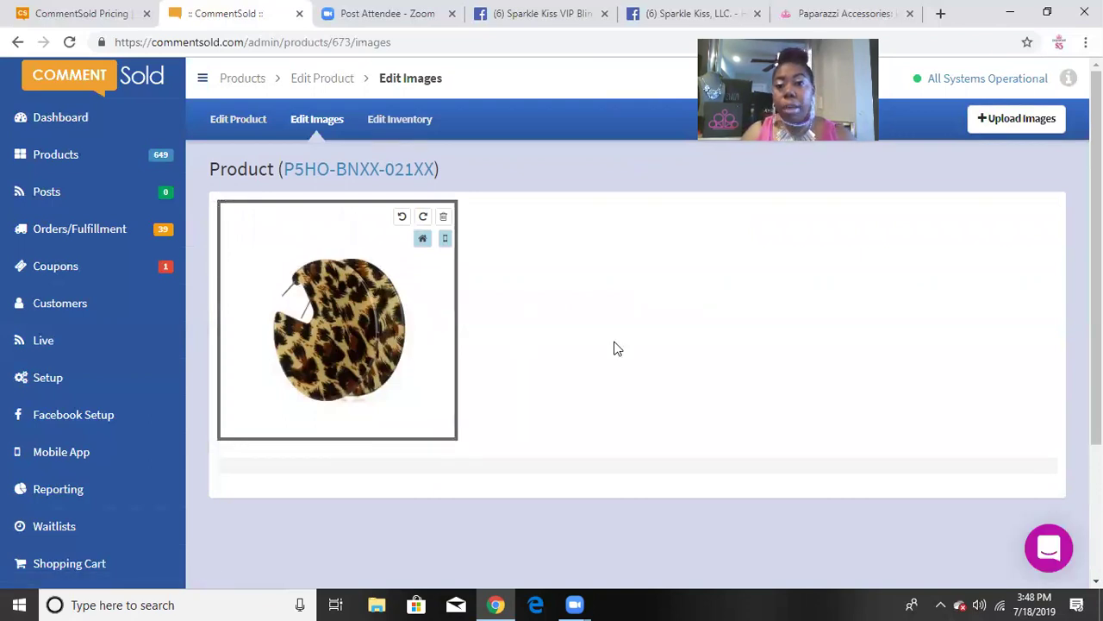
# Step: Add a stock quantity of 10 to the new product's variant in its inventory
pyautogui.click(420, 122)
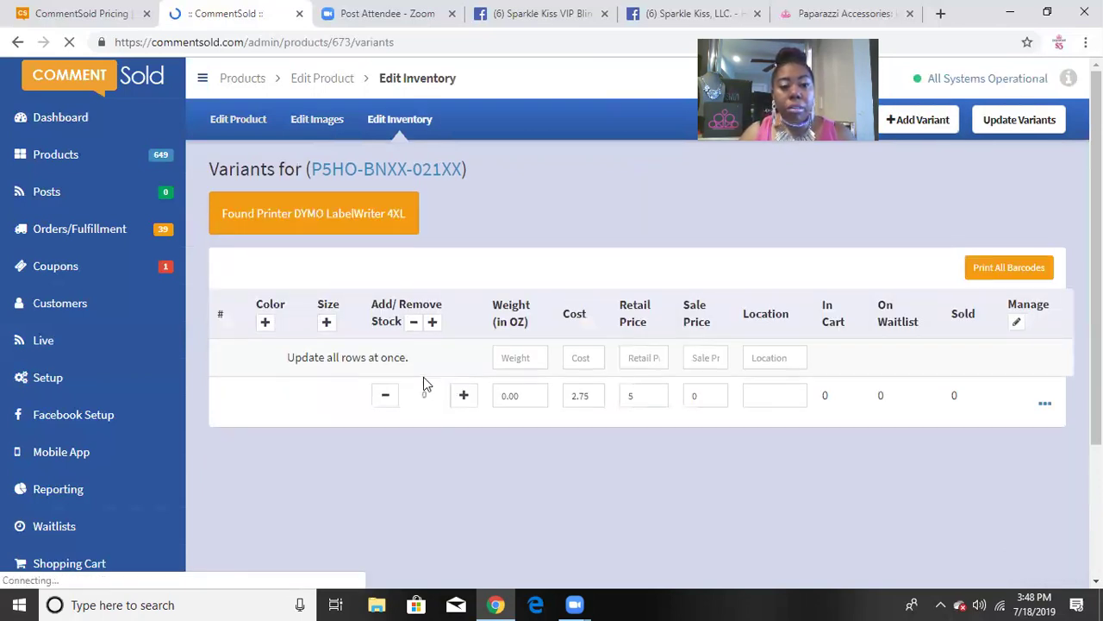
pyautogui.click(464, 395)
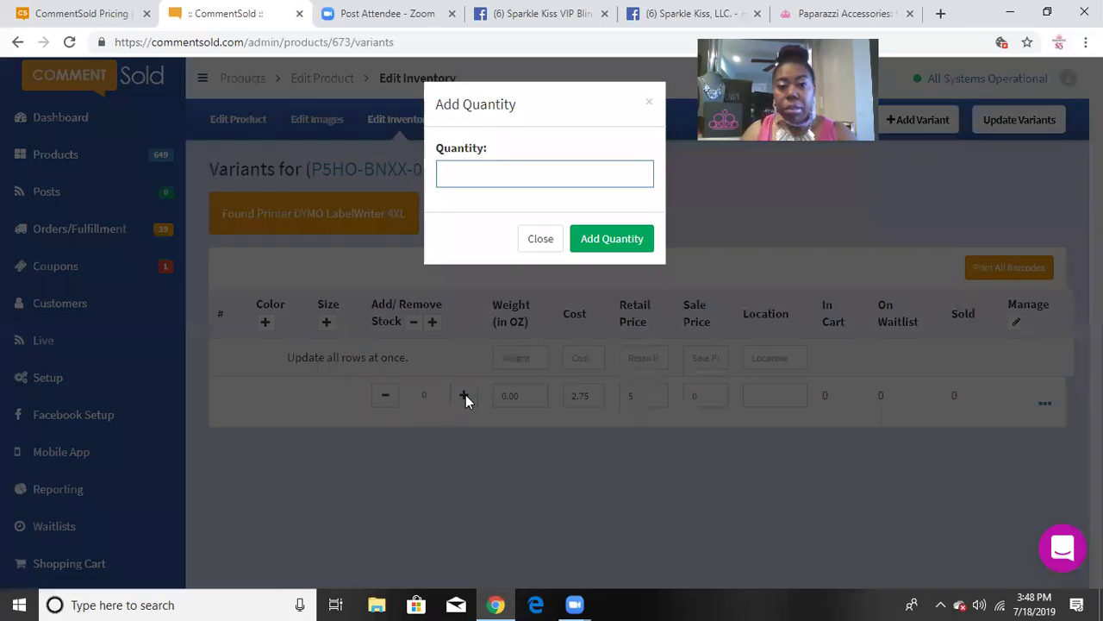
pyautogui.write('10')
pyautogui.click(608, 241)
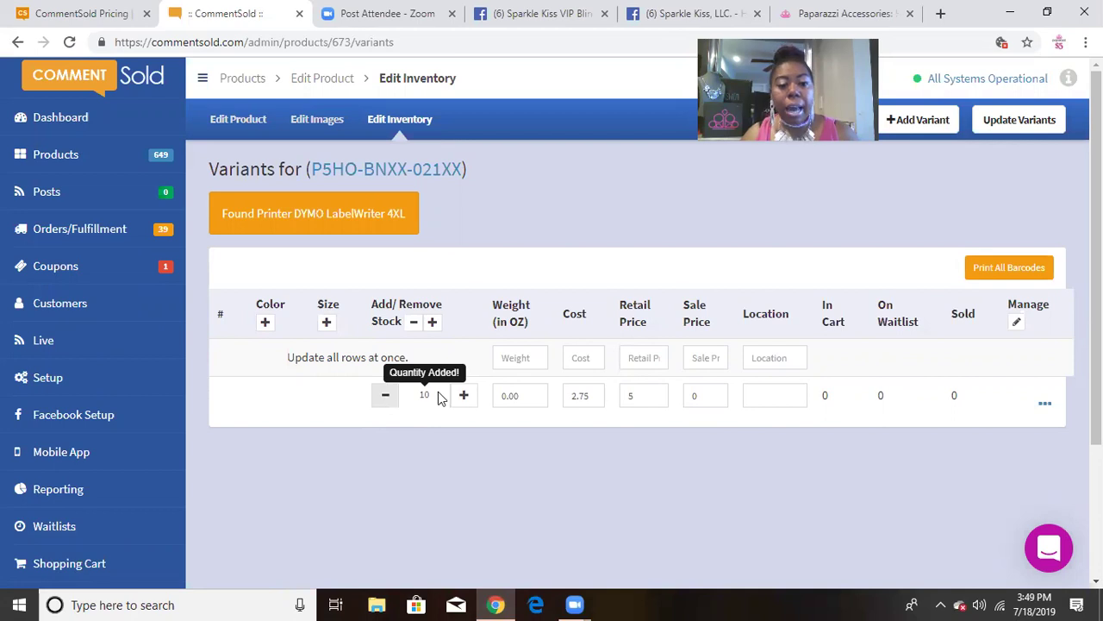
# Step: Subtract 2 from the variant's stock quantity and add 2 back
pyautogui.click(464, 396)
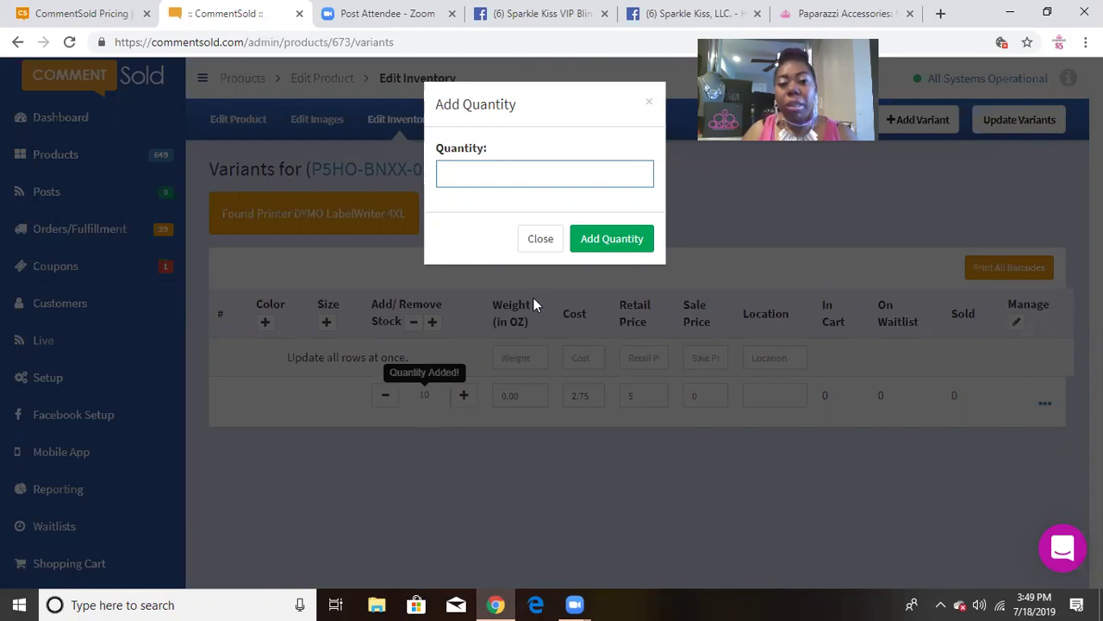
pyautogui.click(540, 238)
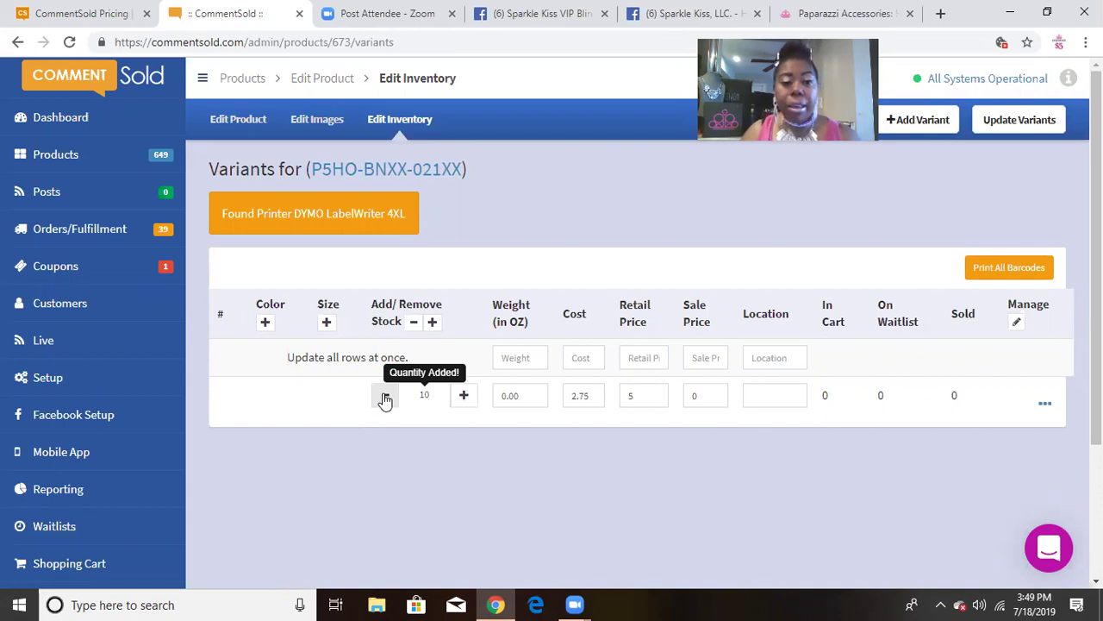
pyautogui.click(385, 396)
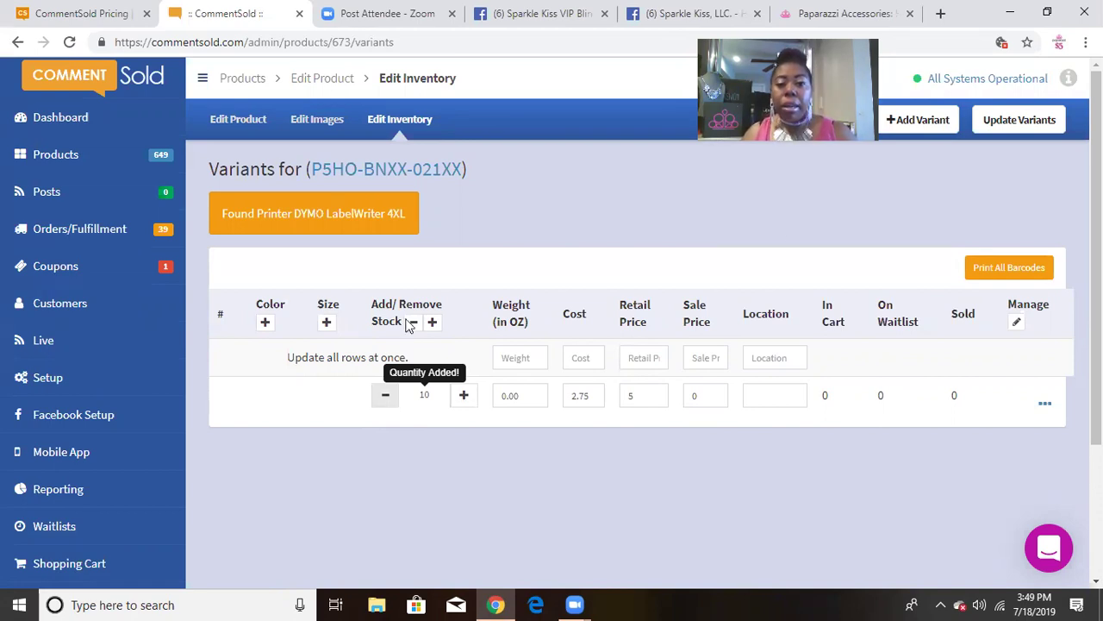
pyautogui.write('2')
pyautogui.click(615, 244)
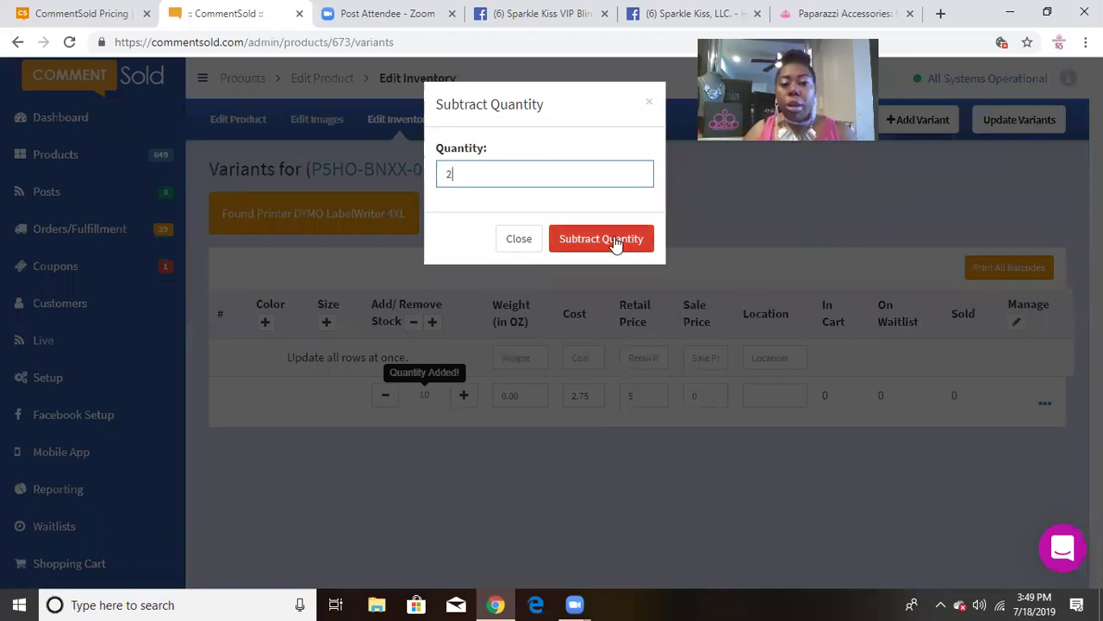
pyautogui.click(615, 244)
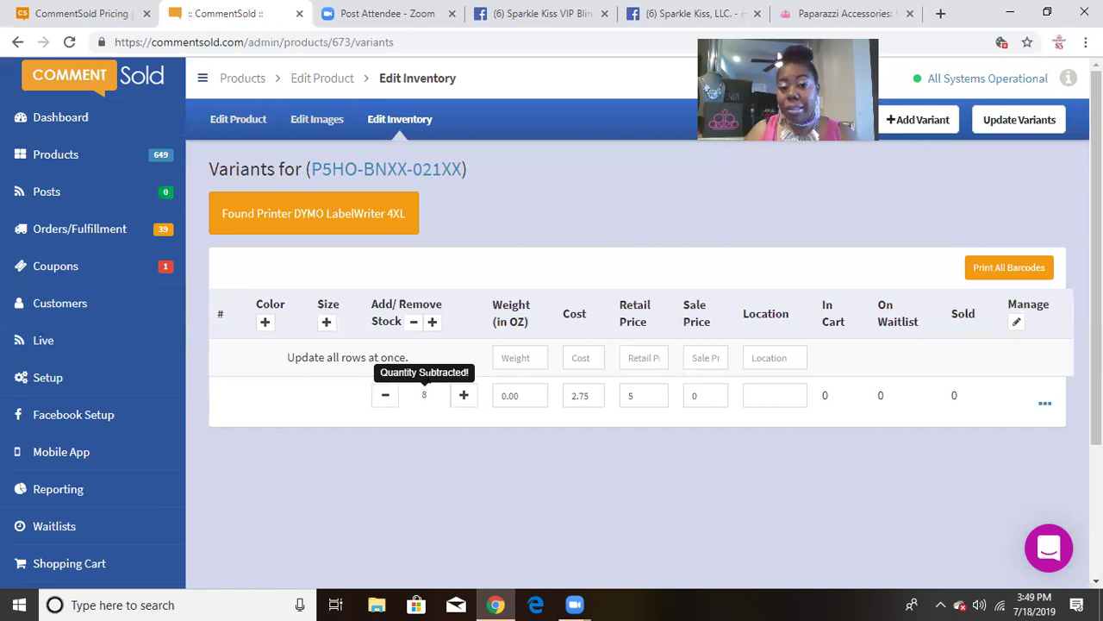
pyautogui.click(466, 397)
pyautogui.write('2')
pyautogui.press('Return')
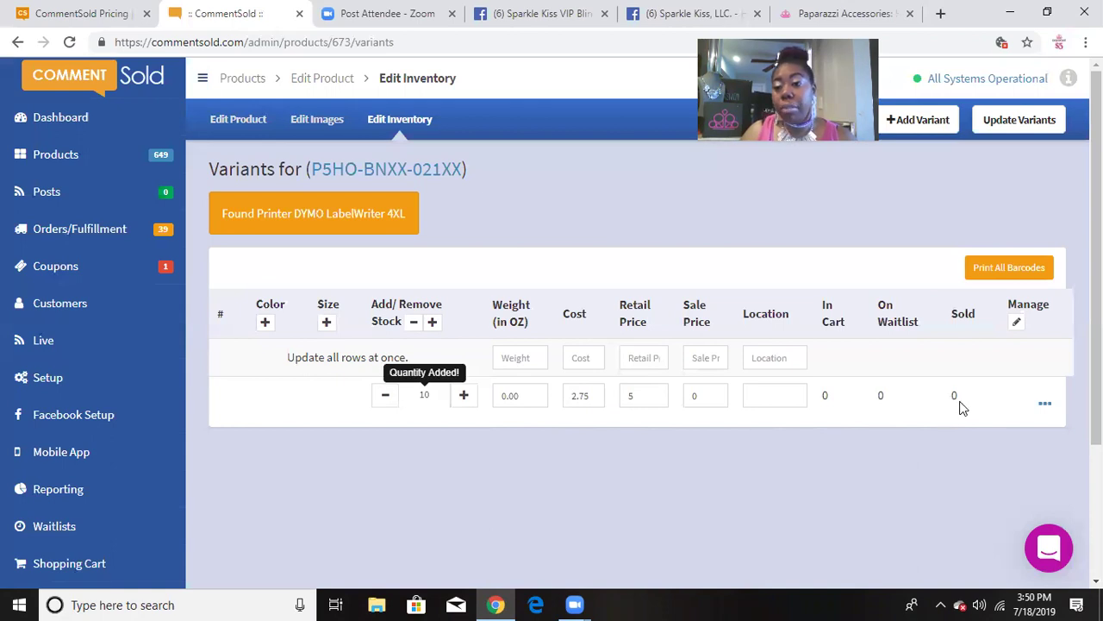
# Step: Look over the management options available for the variant and return to the full product list
pyautogui.click(1046, 407)
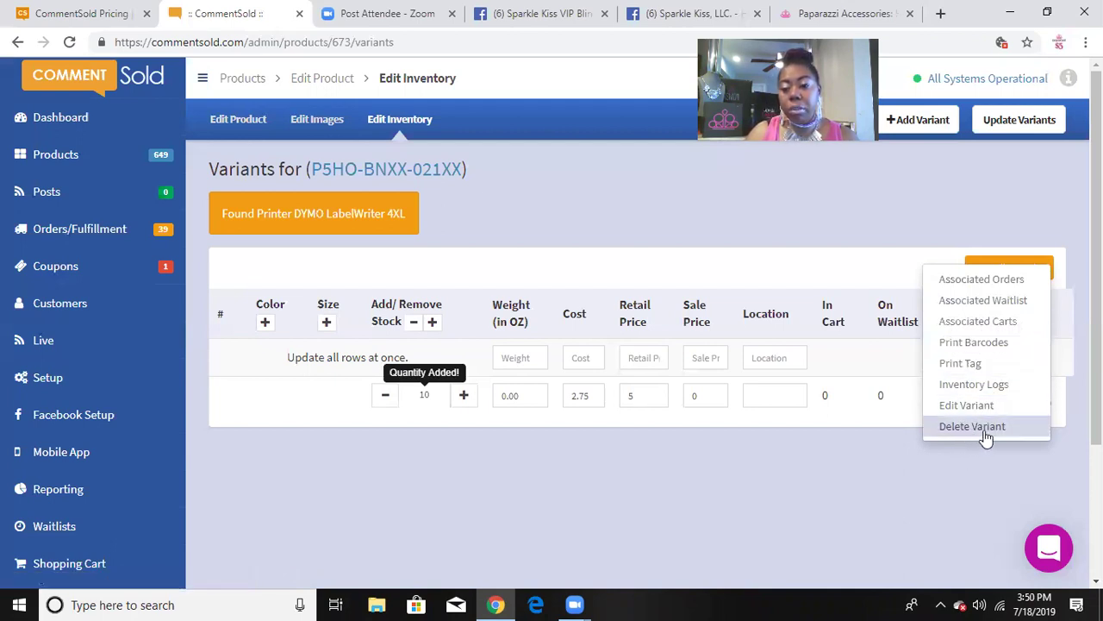
pyautogui.click(968, 484)
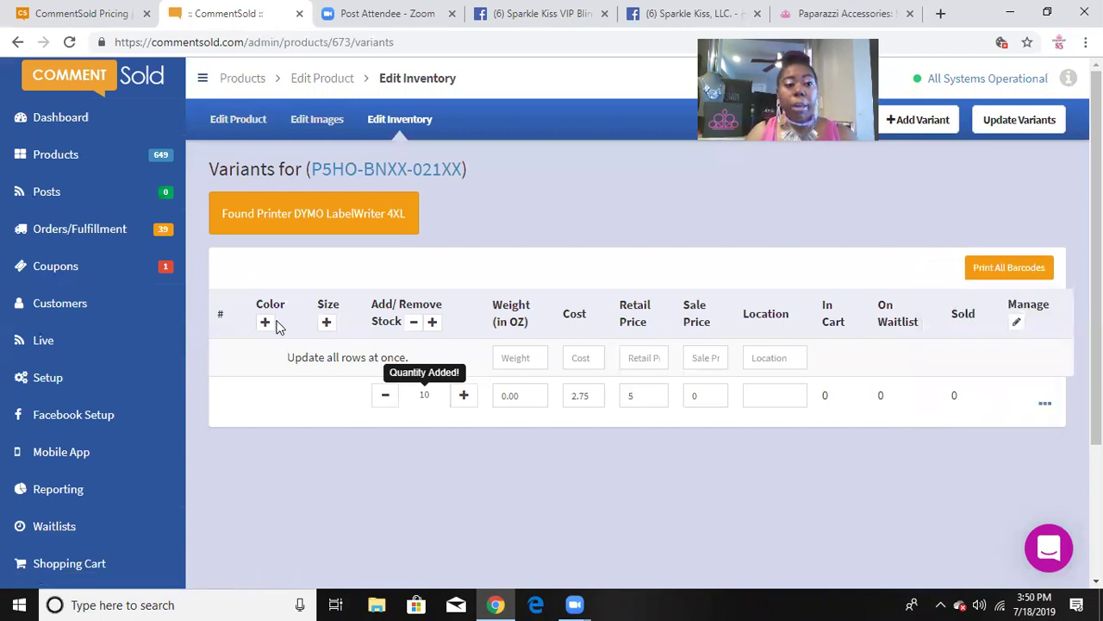
pyautogui.click(62, 161)
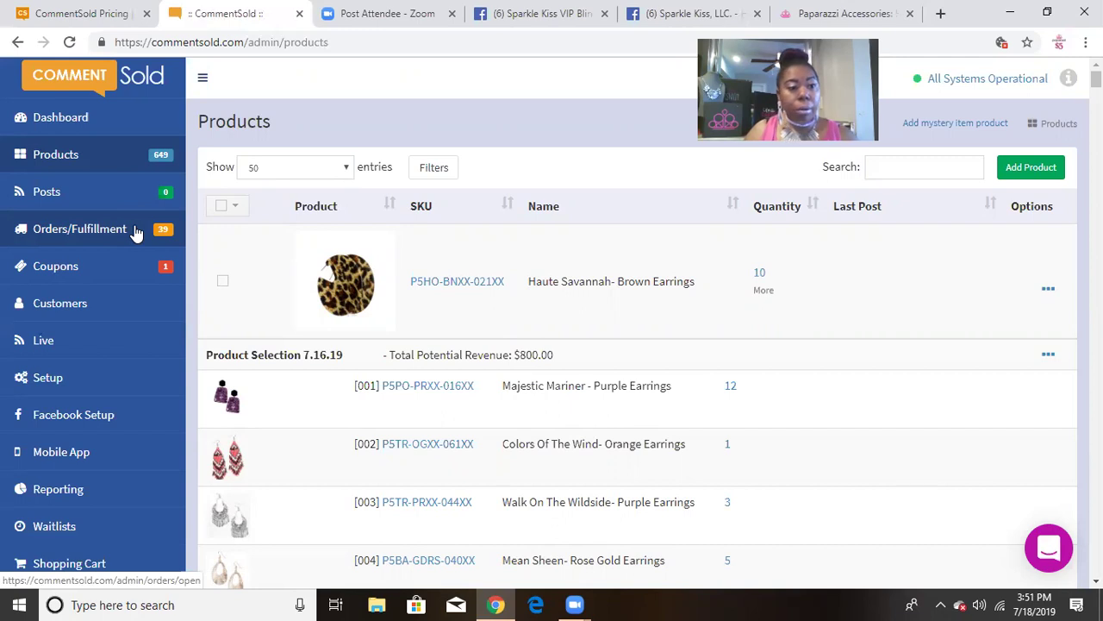
# Step: View the packing slip of the newest paid order under Orders/Fulfillment and close it
pyautogui.click(86, 231)
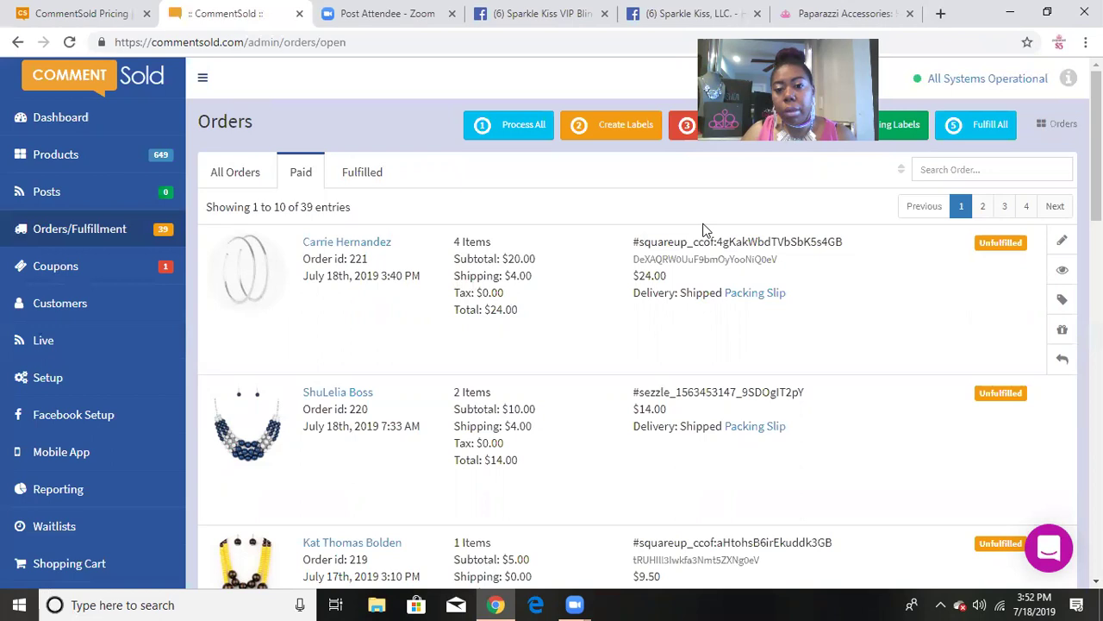
pyautogui.click(753, 294)
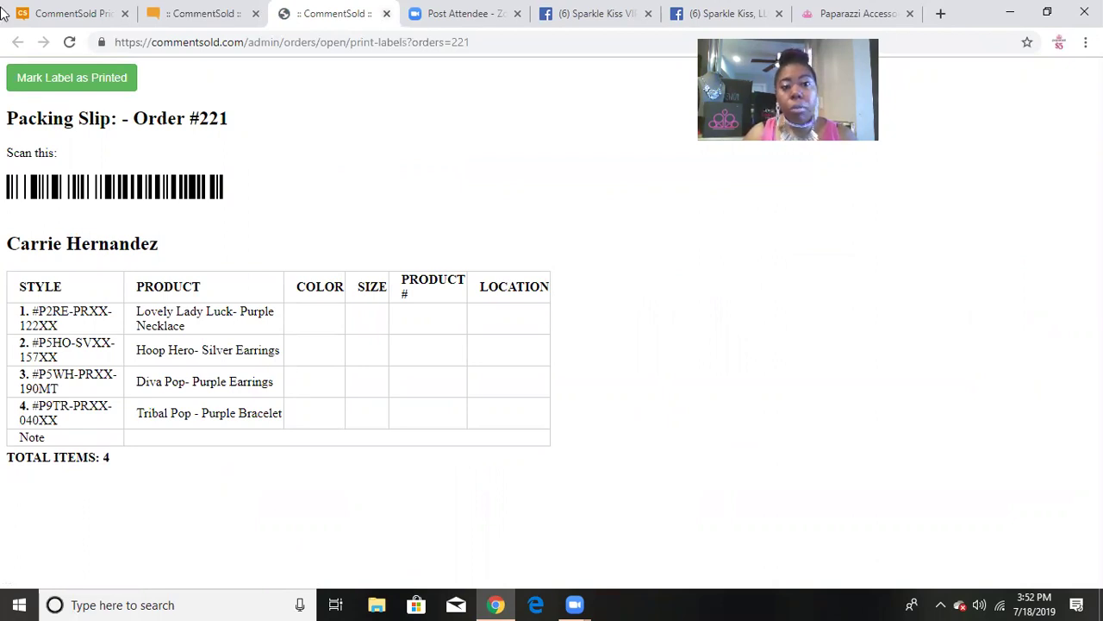
pyautogui.hotkey('ctrl', 'w')
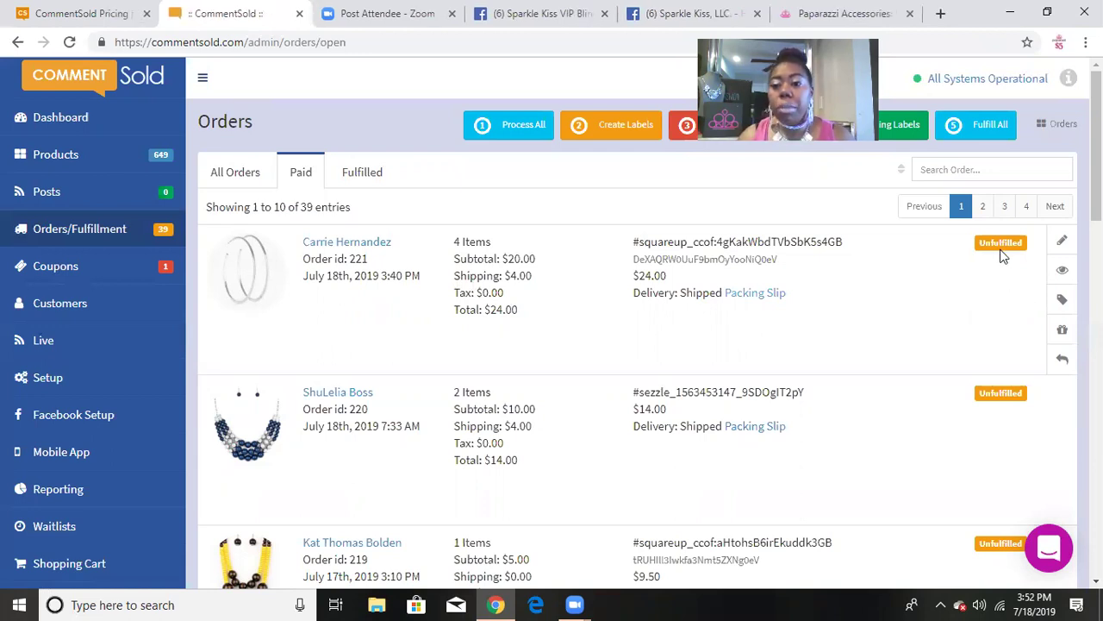
# Step: Examine the products and fulfillment options in the newest paid order's details, and collapse them again
pyautogui.click(1065, 273)
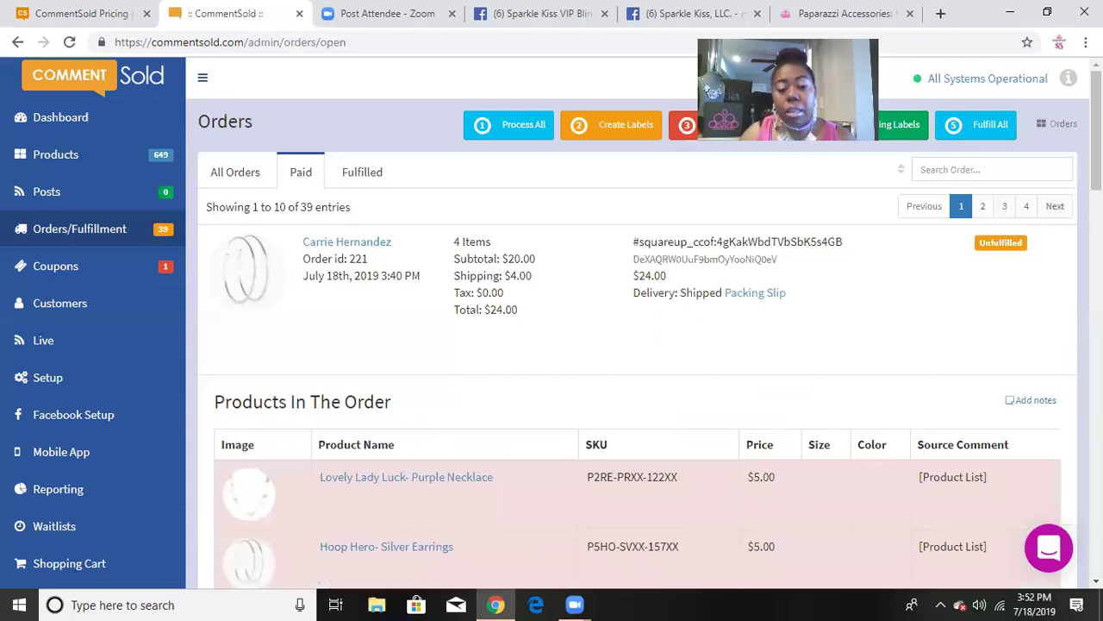
pyautogui.scroll(-1, 552, 324)
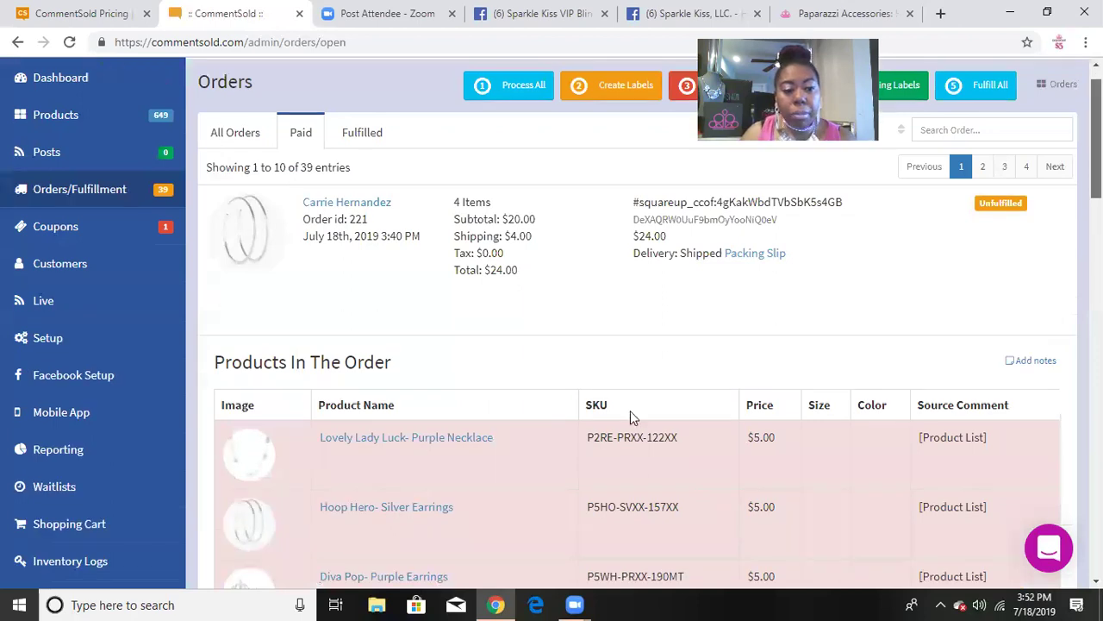
pyautogui.scroll(-3, 631, 413)
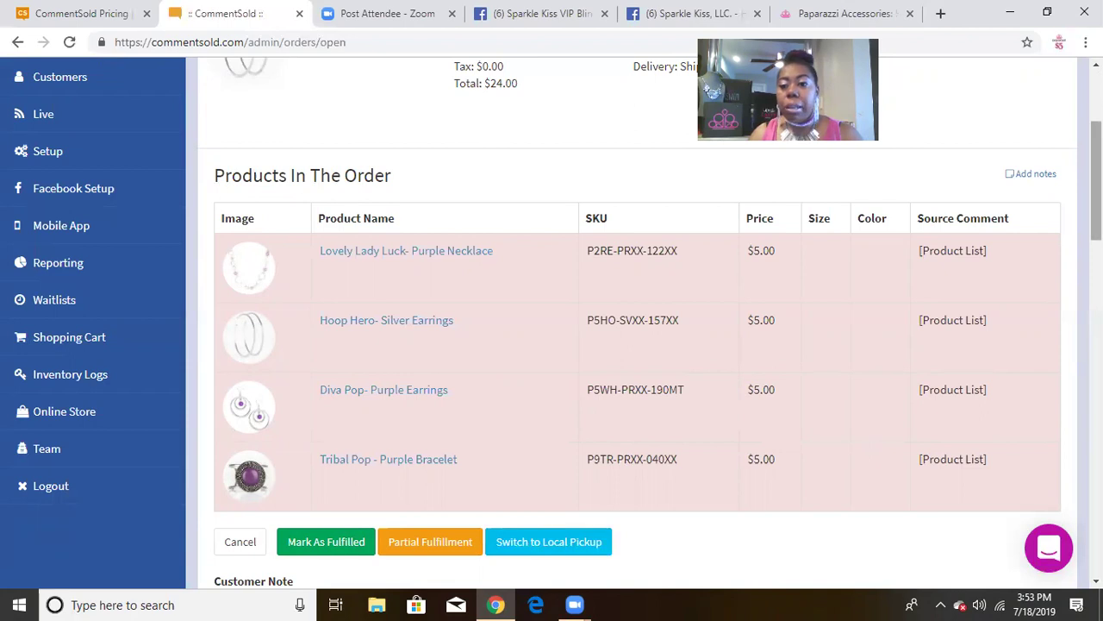
pyautogui.click(229, 544)
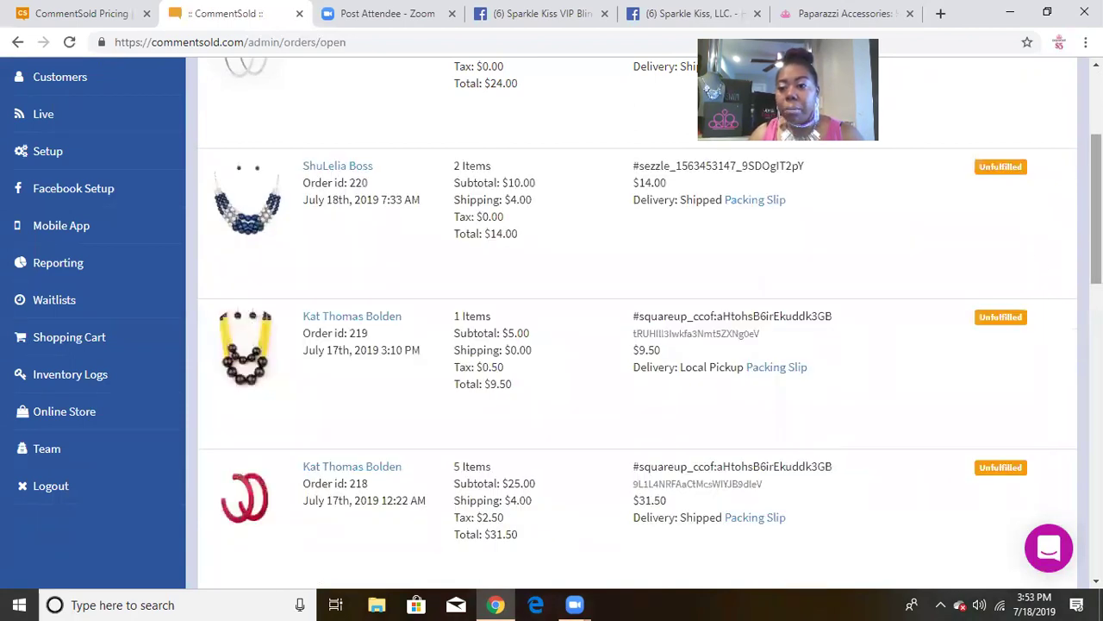
pyautogui.scroll(3, 1066, 286)
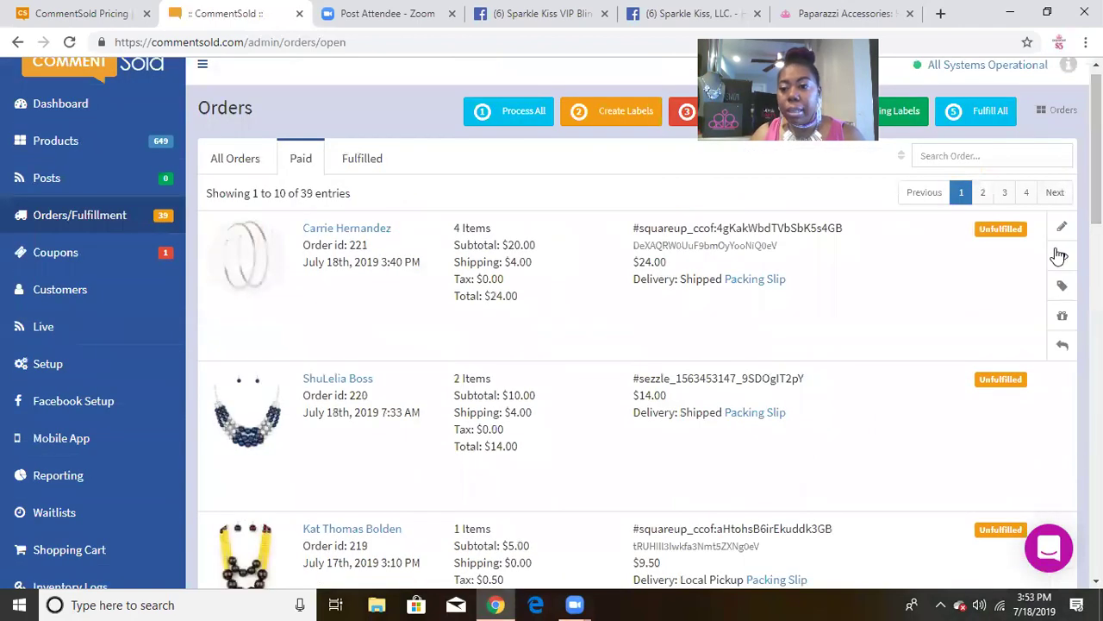